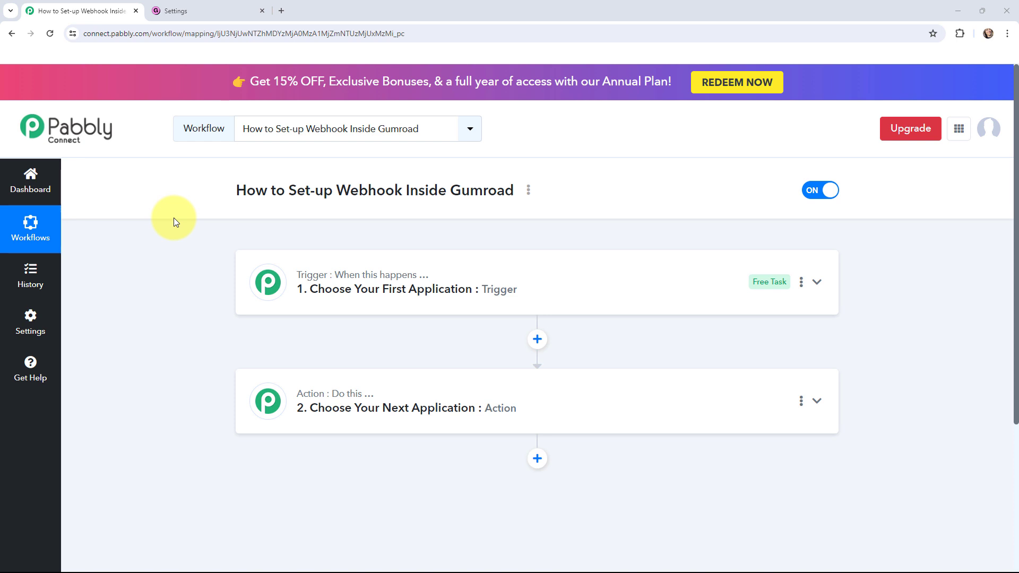
# Search 'gumroad' in Choose App, pick Gumroad as the trigger app, and expand its Trigger Event list.
pyautogui.click(183, 11)
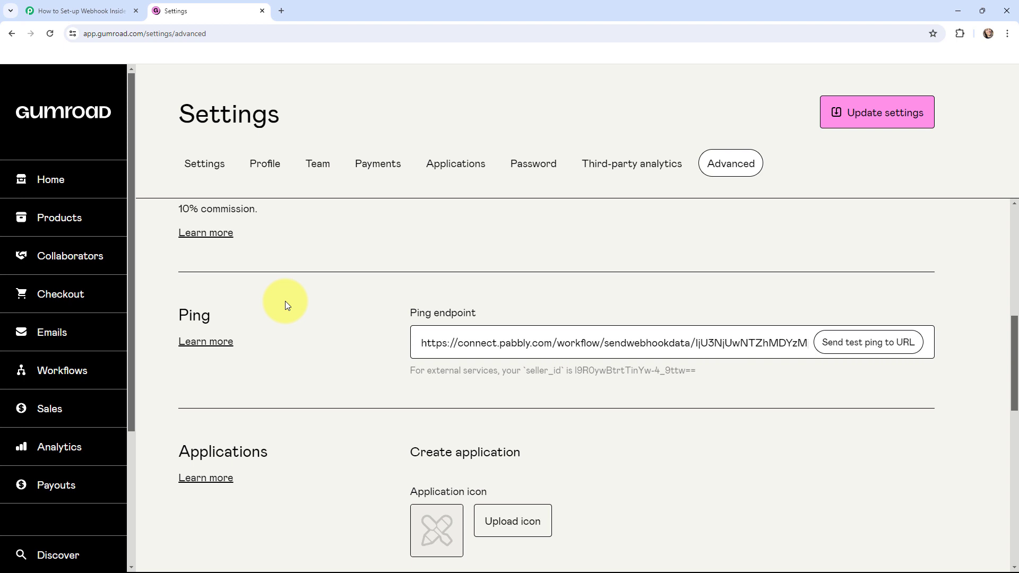
pyautogui.click(85, 8)
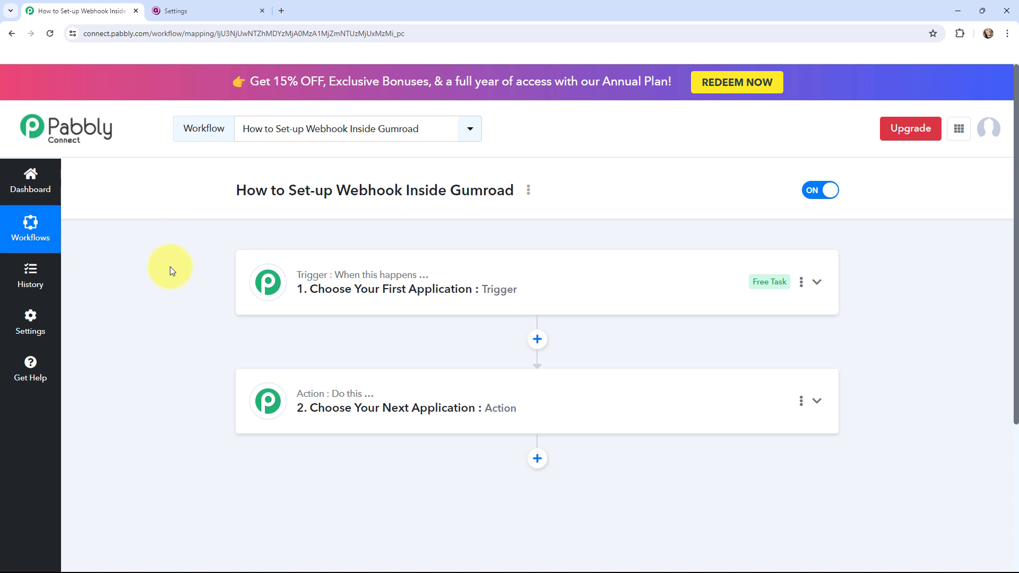
pyautogui.click(267, 282)
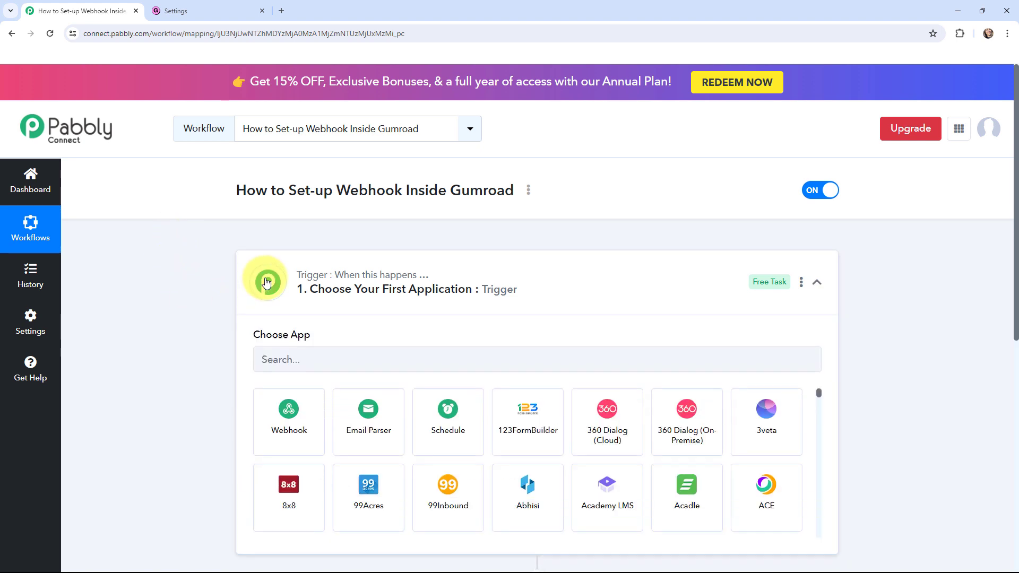
pyautogui.click(335, 369)
pyautogui.write('gum')
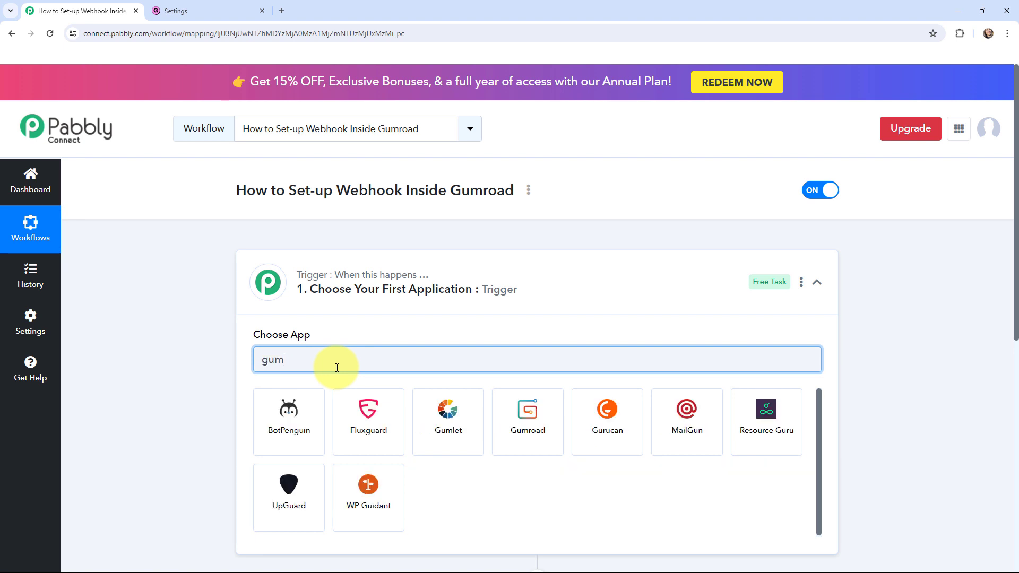
pyautogui.write('road')
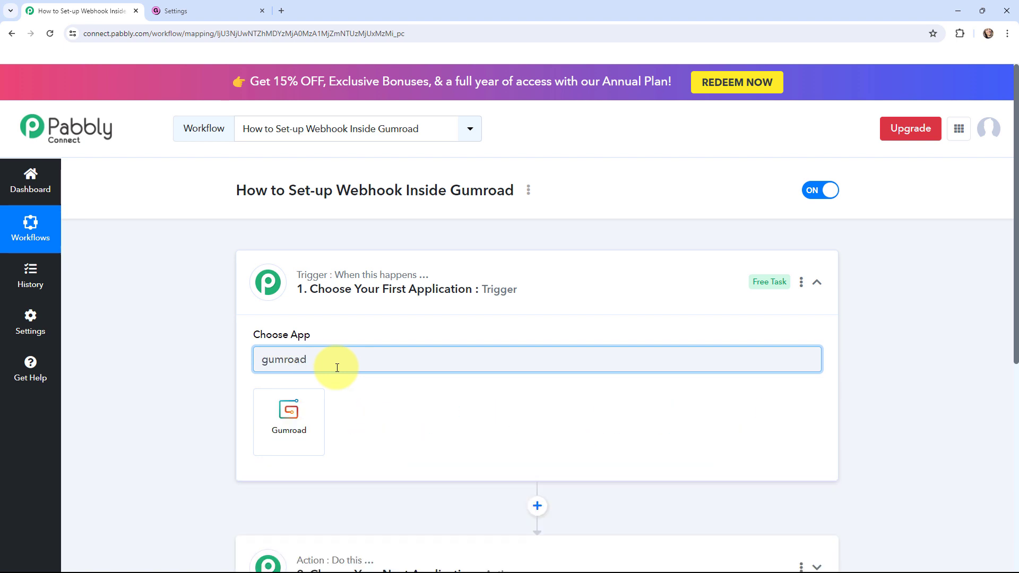
pyautogui.click(295, 425)
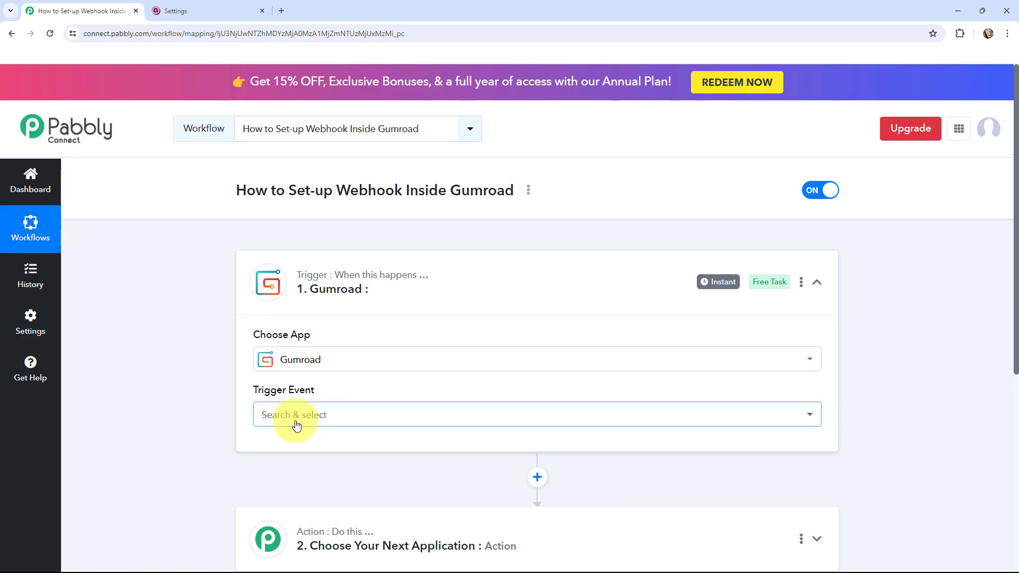
pyautogui.click(295, 417)
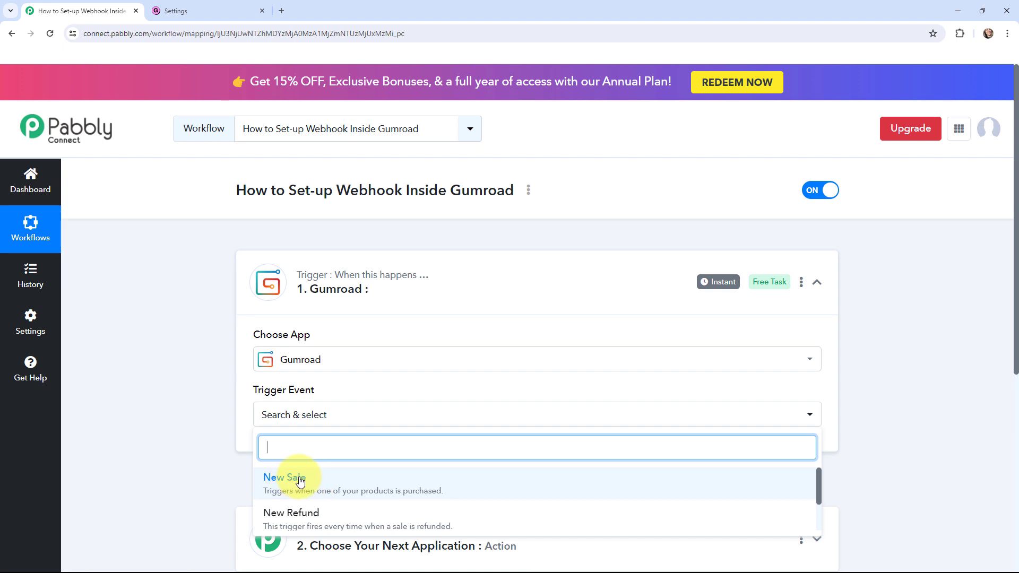
# Choose New Sale as the trigger event and review the generated Webhook URL's setup instructions.
pyautogui.click(297, 481)
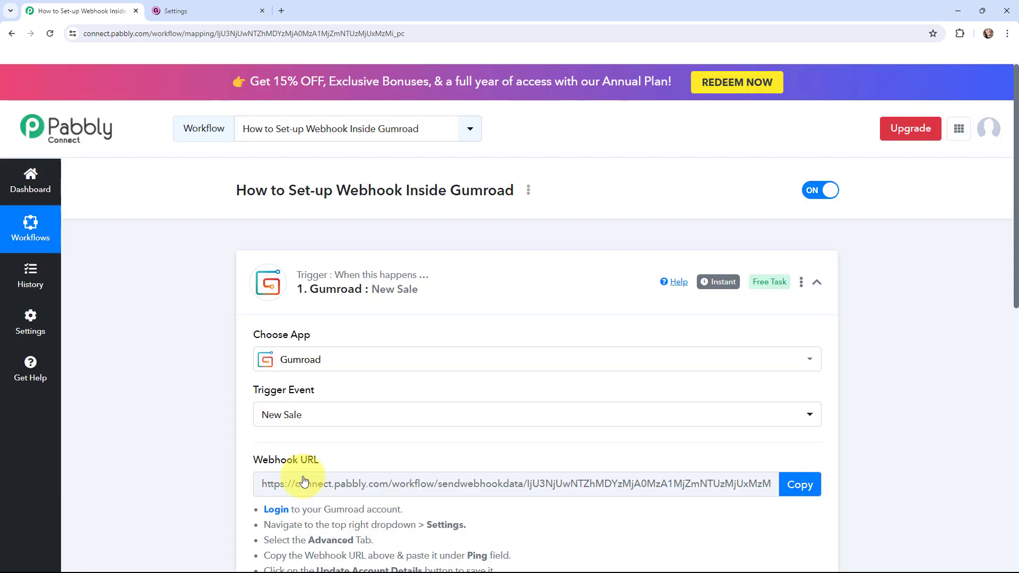
pyautogui.scroll(-2, 337, 437)
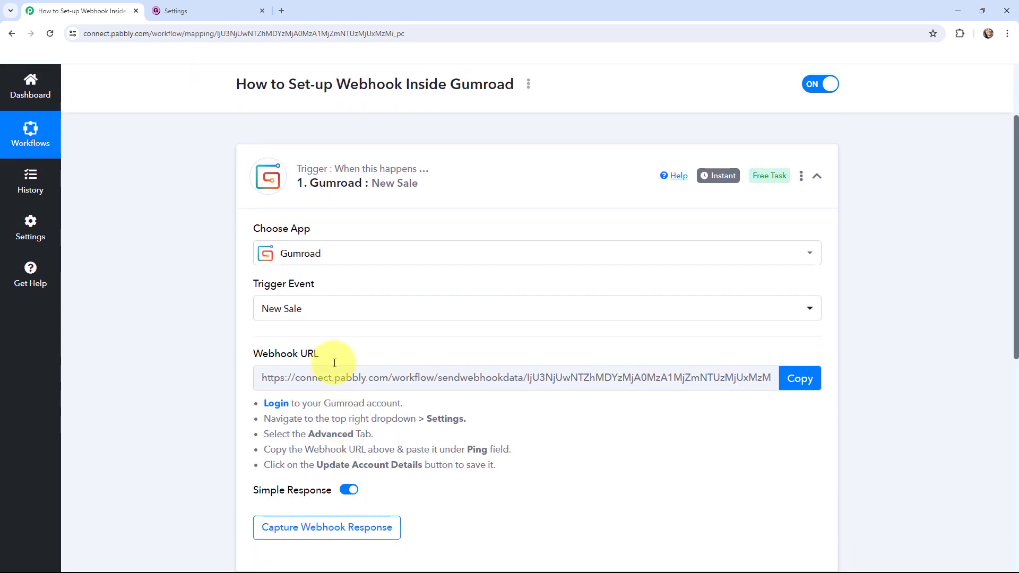
pyautogui.moveTo(254, 403); pyautogui.dragTo(507, 474)
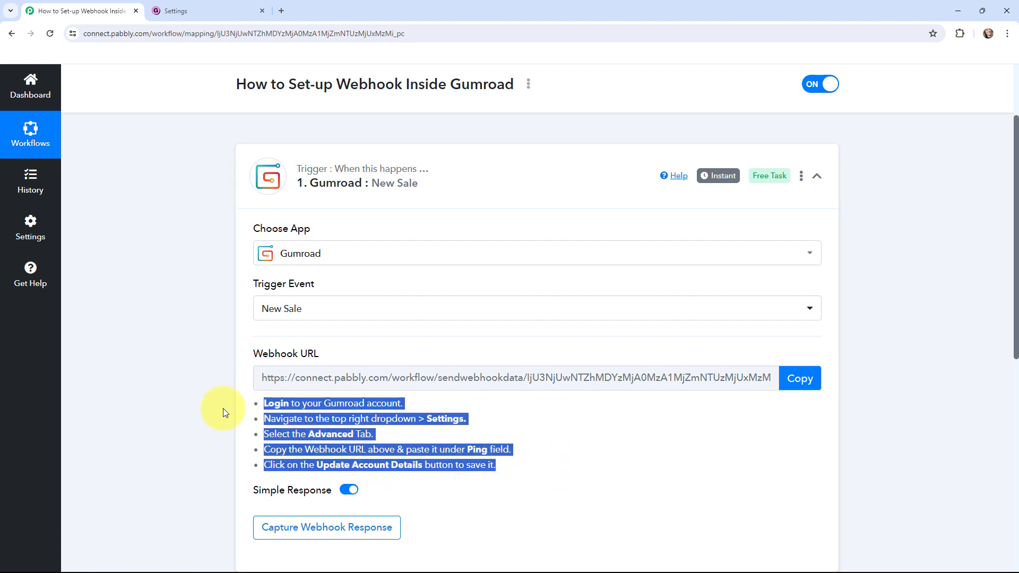
pyautogui.click(178, 394)
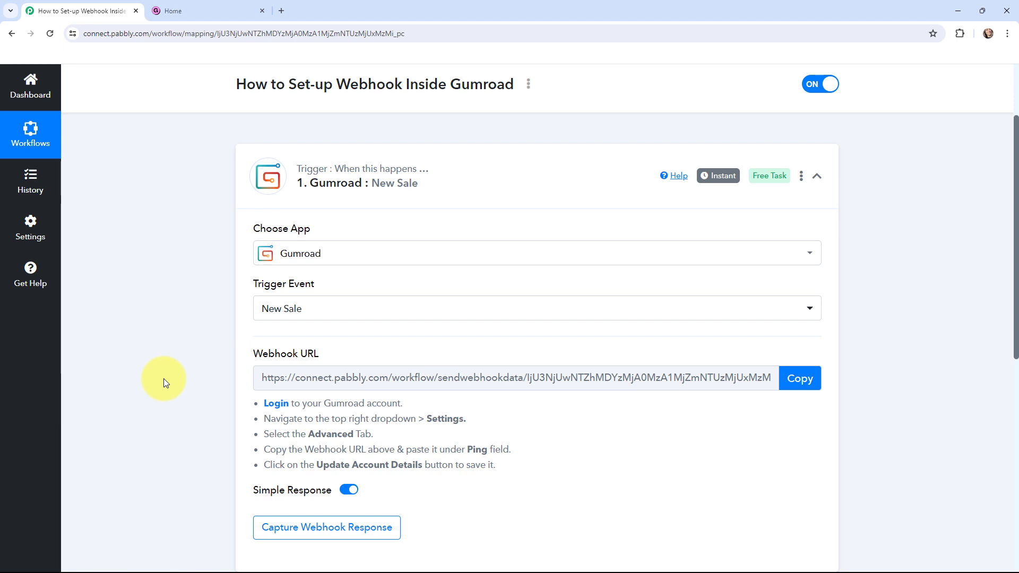
# Go to Gumroad's Settings > Advanced page and delete the existing Ping endpoint URL.
pyautogui.click(215, 11)
pyautogui.scroll(-4, 88, 245)
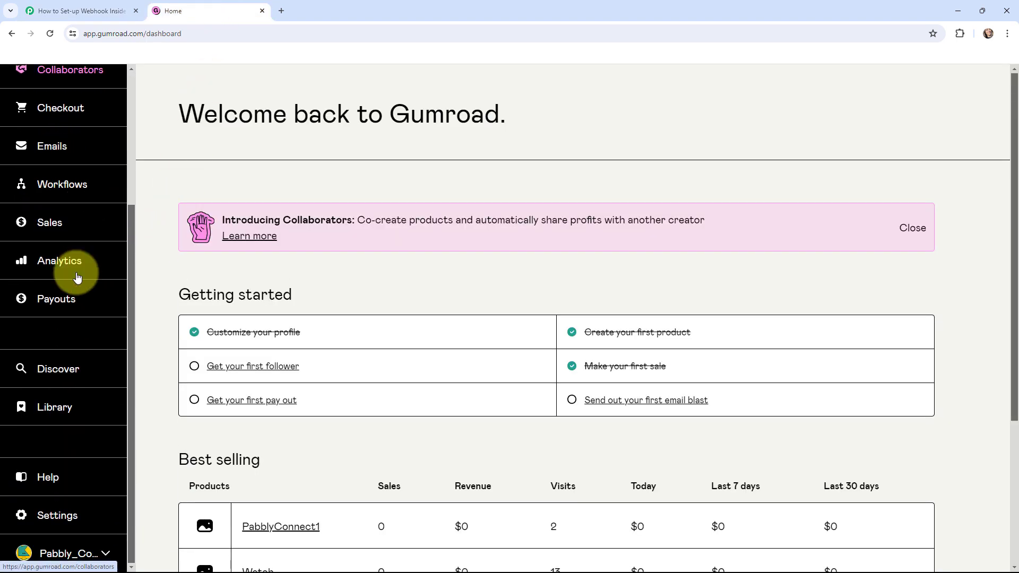
pyautogui.click(24, 512)
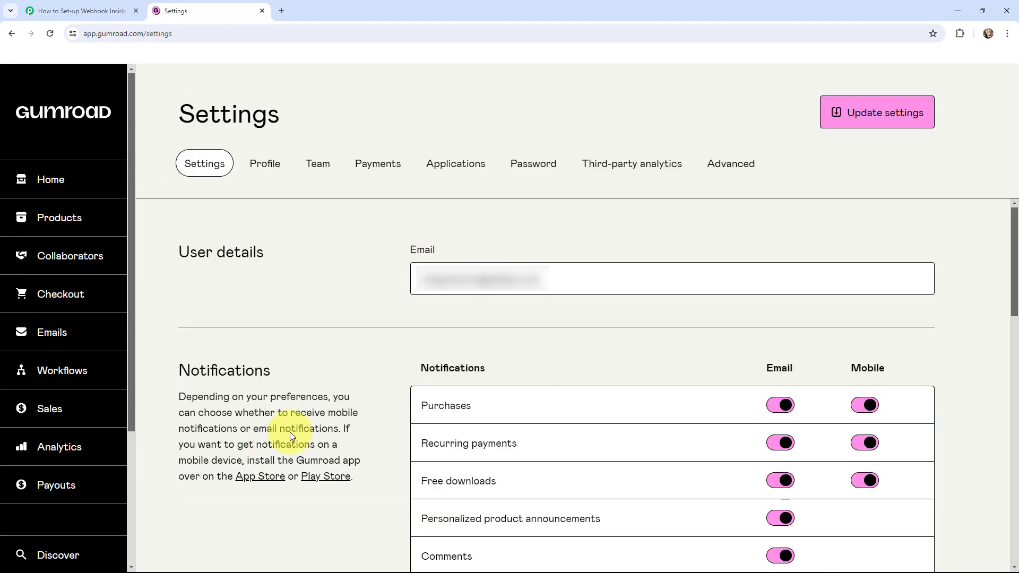
pyautogui.click(721, 165)
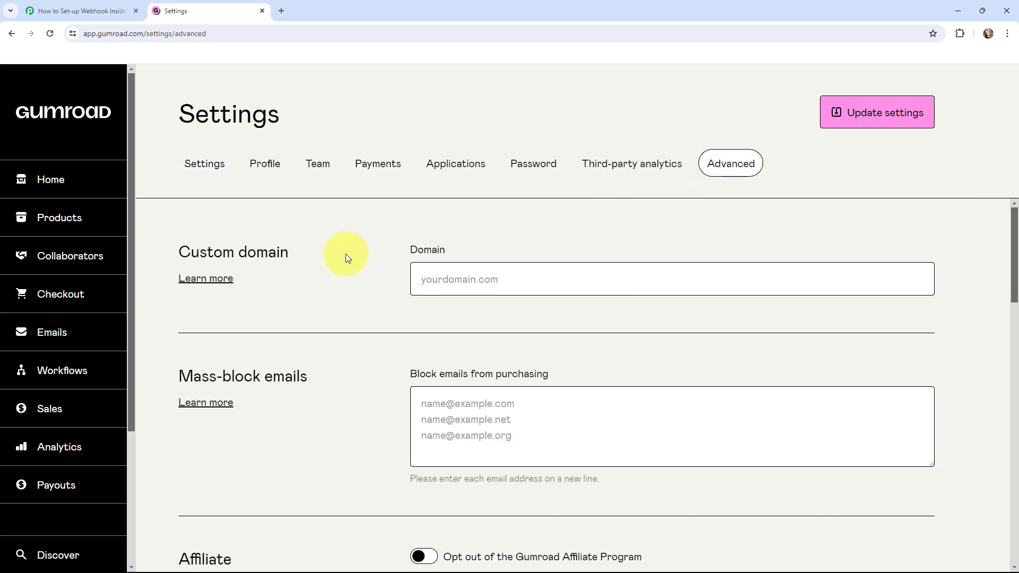
pyautogui.scroll(-3, 345, 255)
pyautogui.scroll(-5, 345, 254)
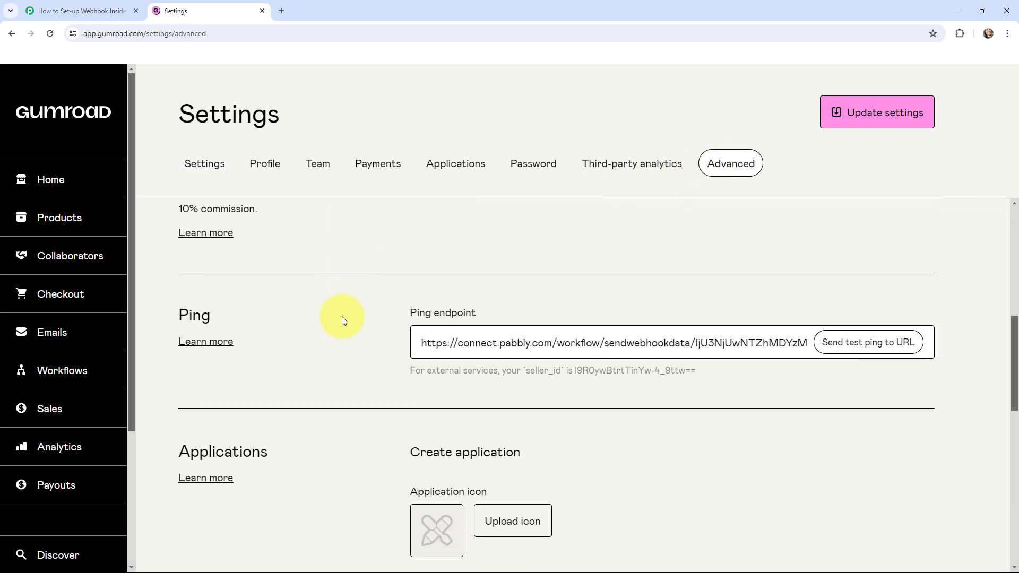
pyautogui.click(420, 345)
pyautogui.moveTo(420, 345); pyautogui.dragTo(830, 355)
pyautogui.press('BackSpace')
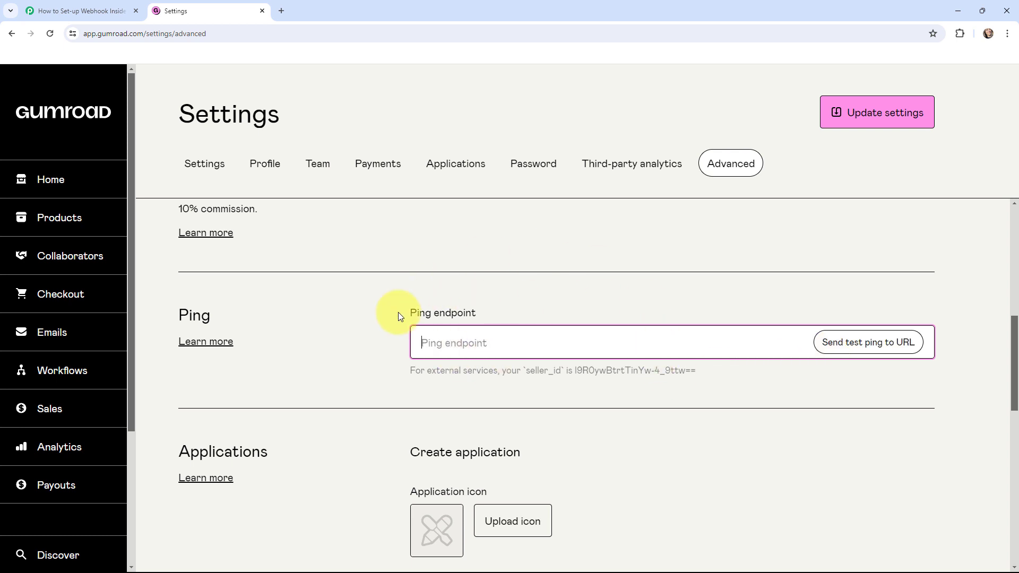
# Paste Pabbly's webhook URL into Gumroad's Ping endpoint, update settings, and send test pings.
pyautogui.click(49, 7)
pyautogui.click(800, 379)
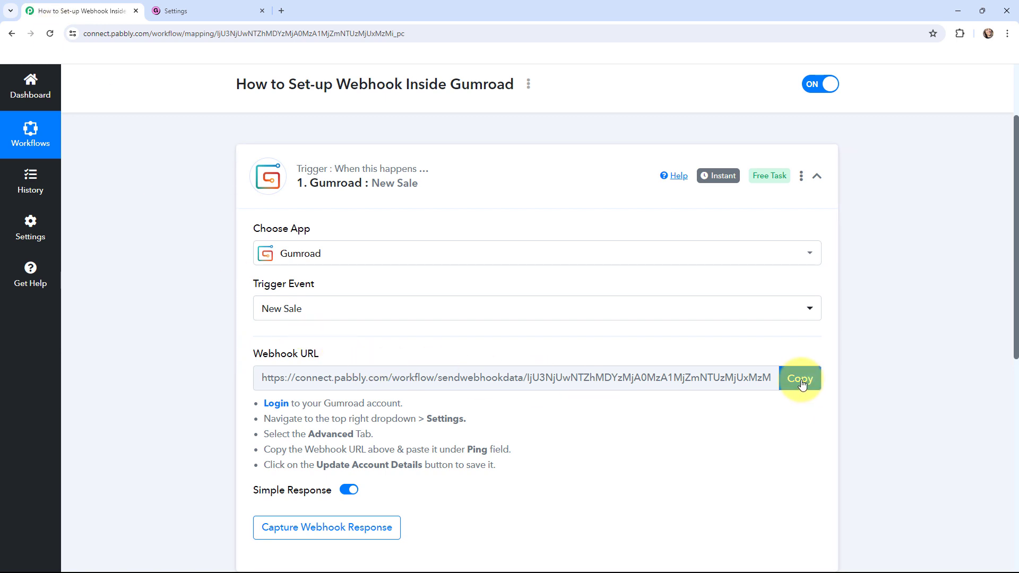
pyautogui.click(201, 10)
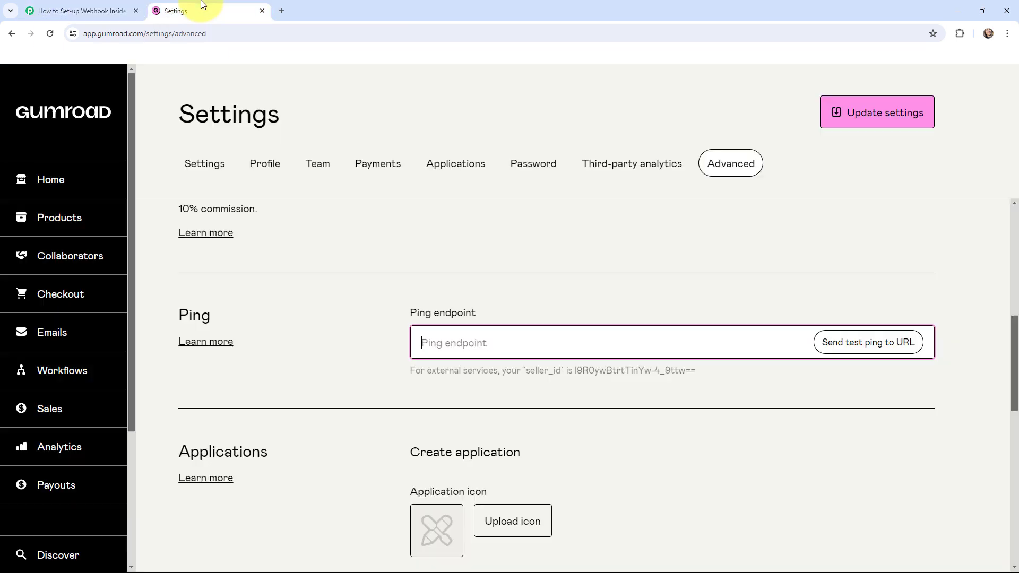
pyautogui.hotkey('ctrl', 'v')
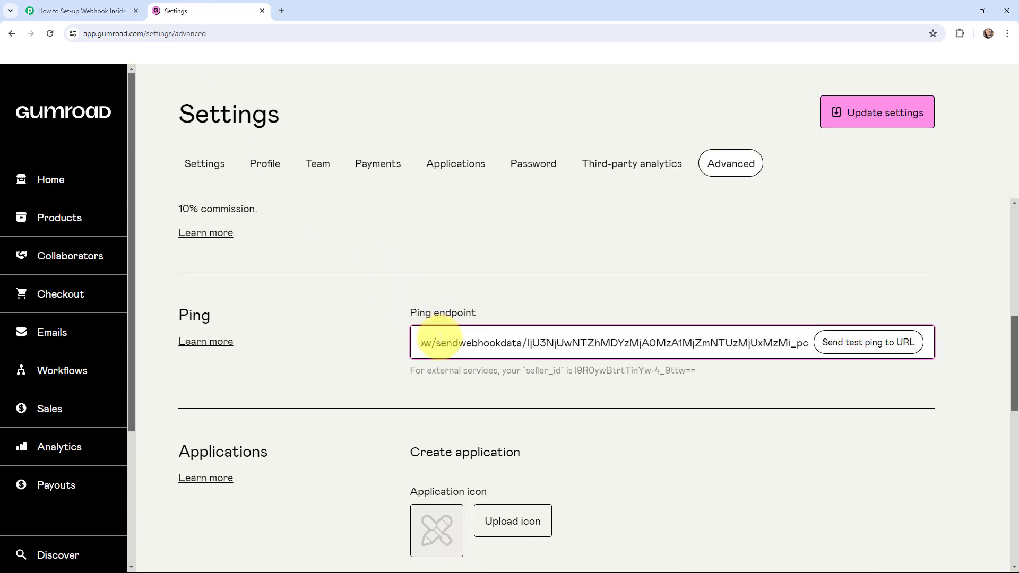
pyautogui.click(851, 119)
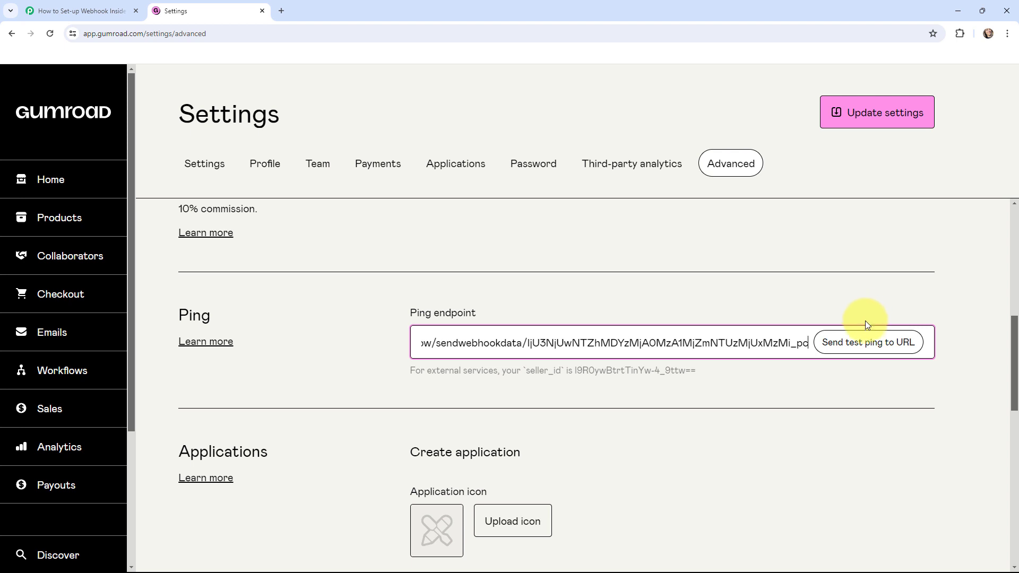
pyautogui.click(897, 343)
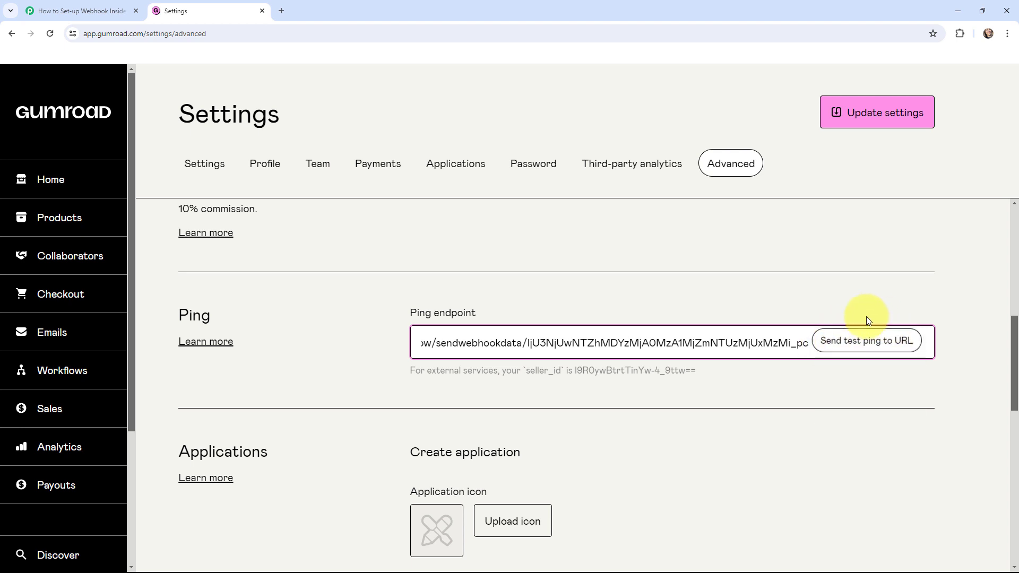
pyautogui.click(859, 343)
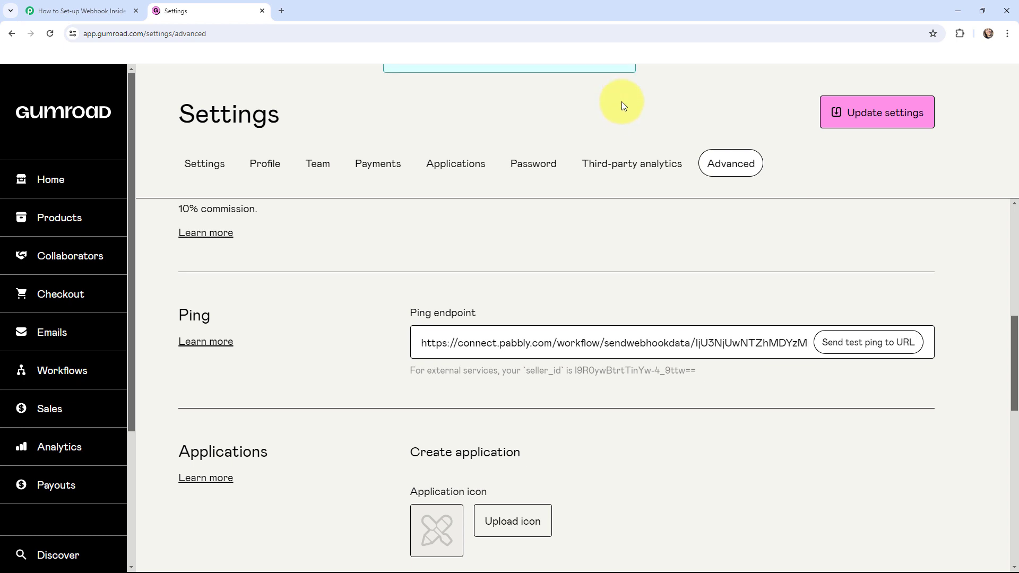
# Check the Pabbly workflow for a captured response, then re-save Gumroad's advanced settings.
pyautogui.click(106, 7)
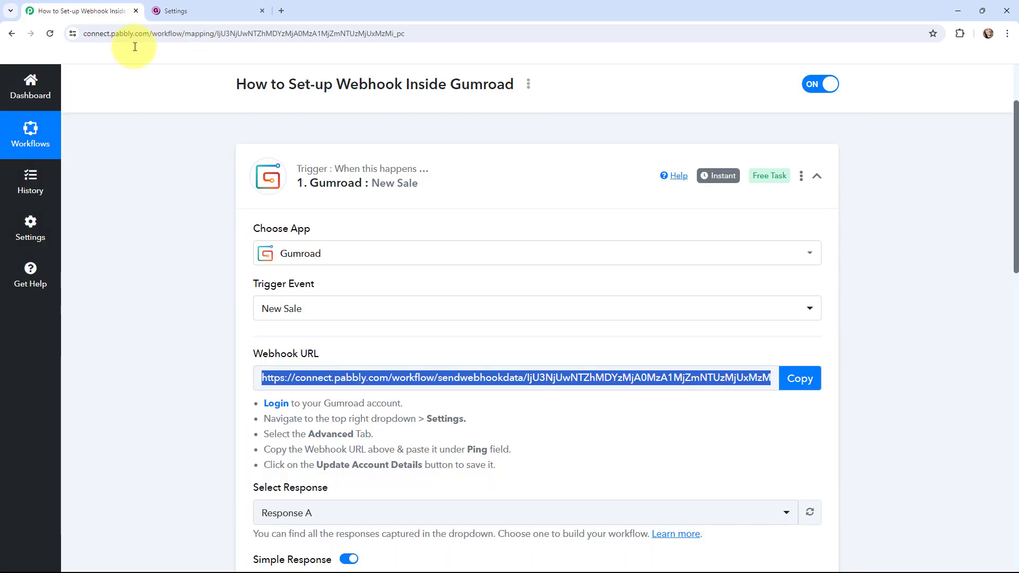
pyautogui.scroll(-4, 485, 281)
pyautogui.scroll(-4, 522, 303)
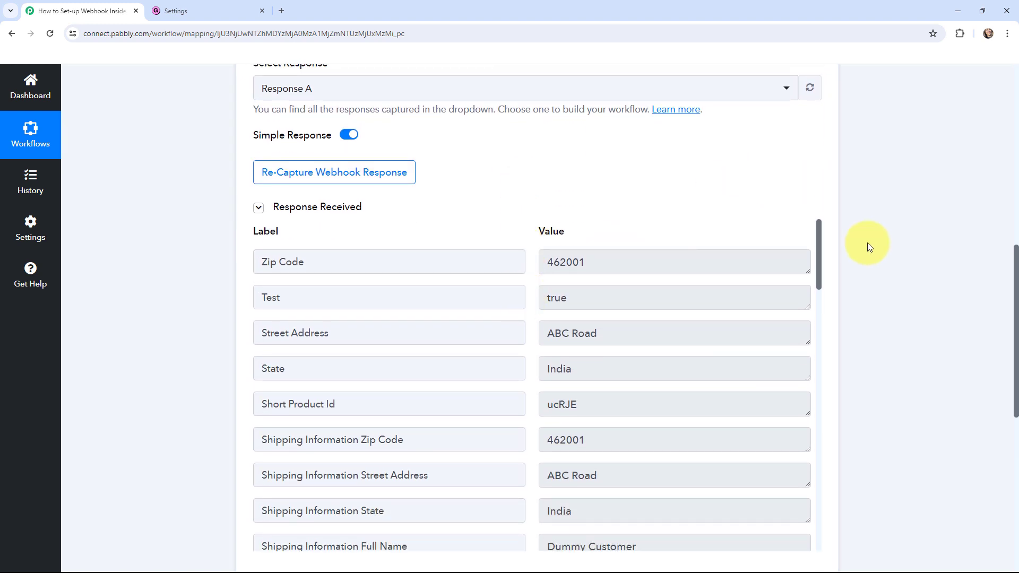
pyautogui.scroll(-1, 849, 228)
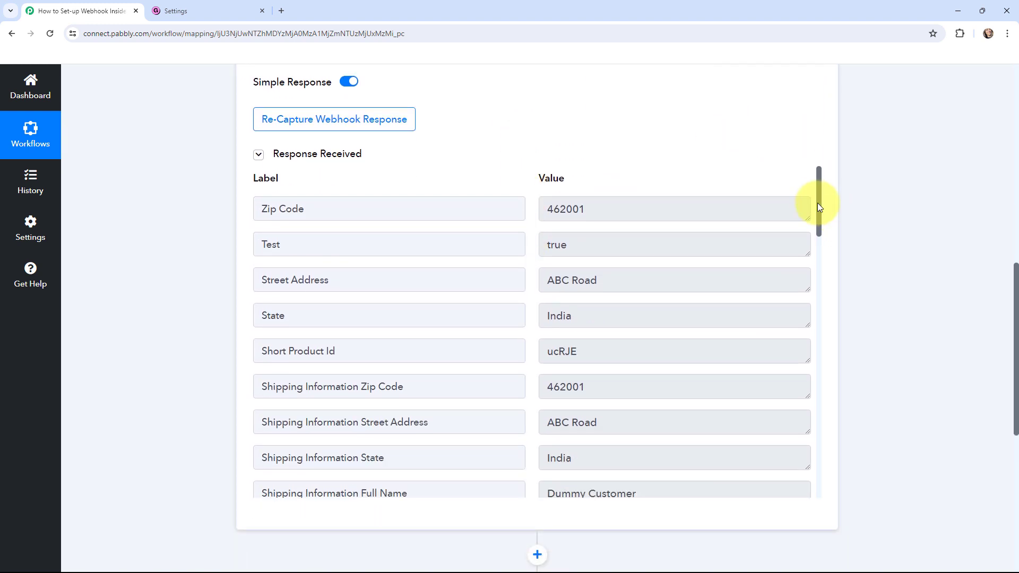
pyautogui.moveTo(819, 207); pyautogui.dragTo(826, 166)
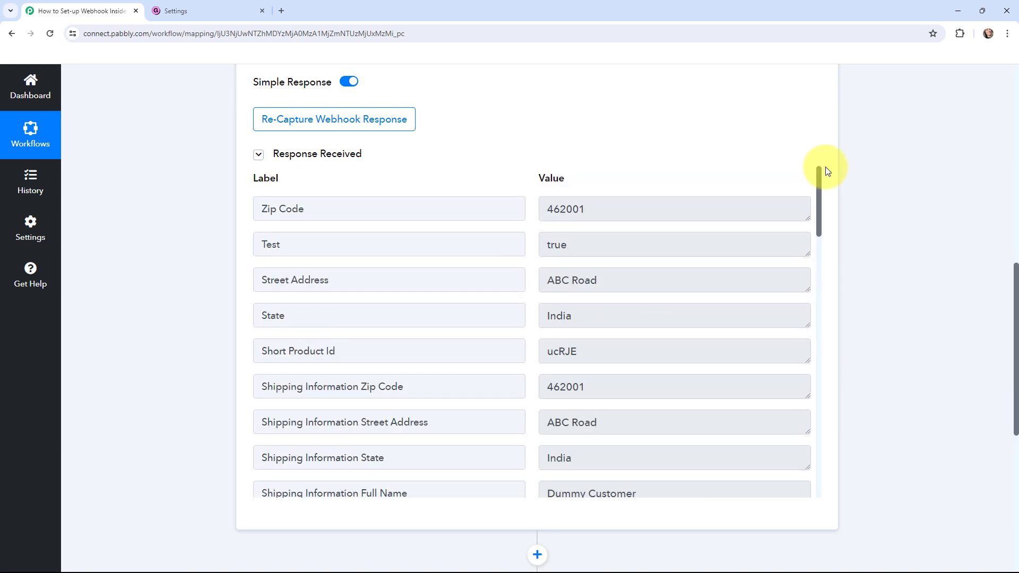
pyautogui.click(179, 6)
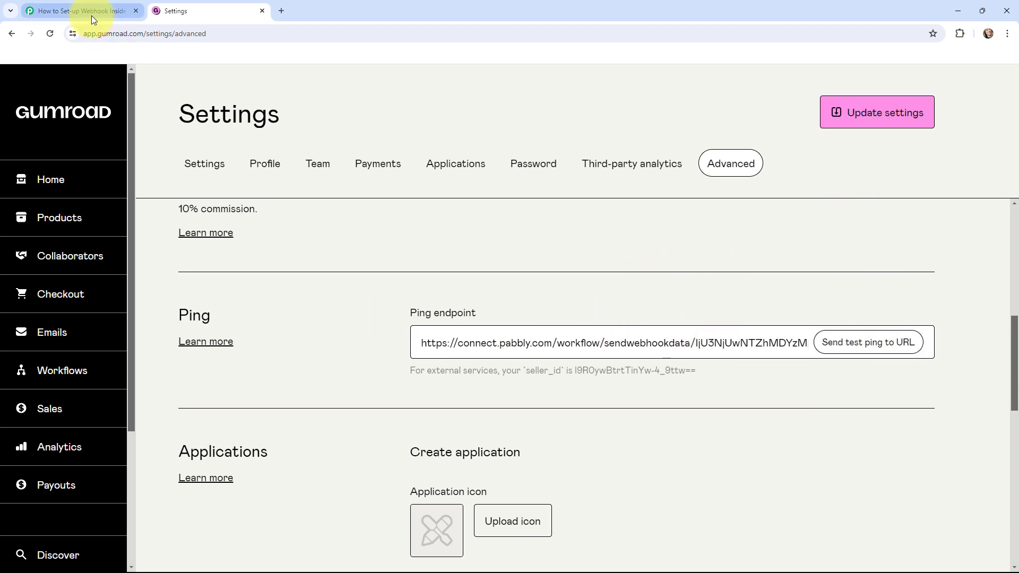
pyautogui.click(861, 112)
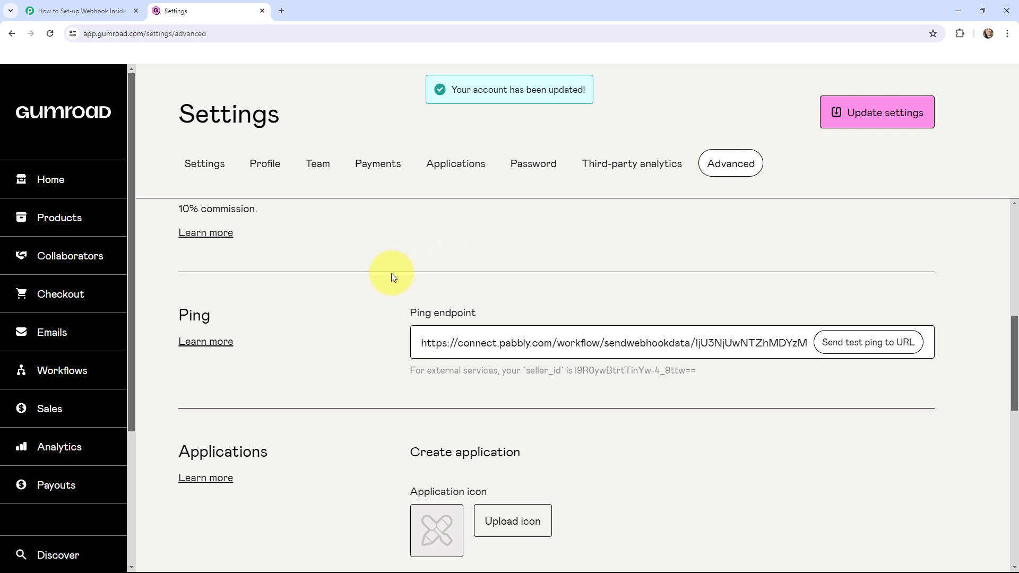
# Re-capture the webhook response in Pabbly Connect, confirming with Yes.
pyautogui.click(74, 10)
pyautogui.scroll(3, 150, 290)
pyautogui.scroll(2, 149, 285)
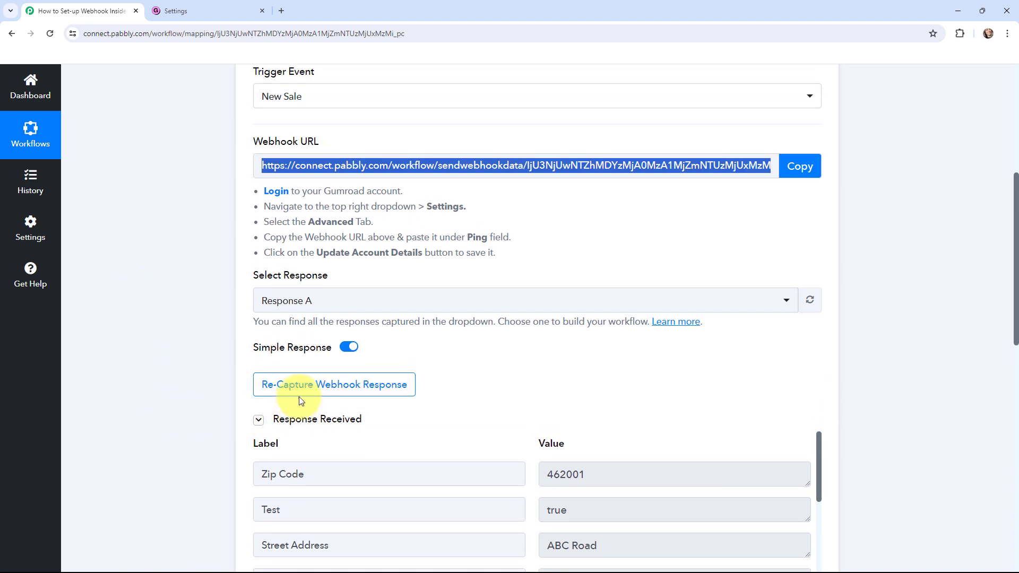
pyautogui.click(331, 383)
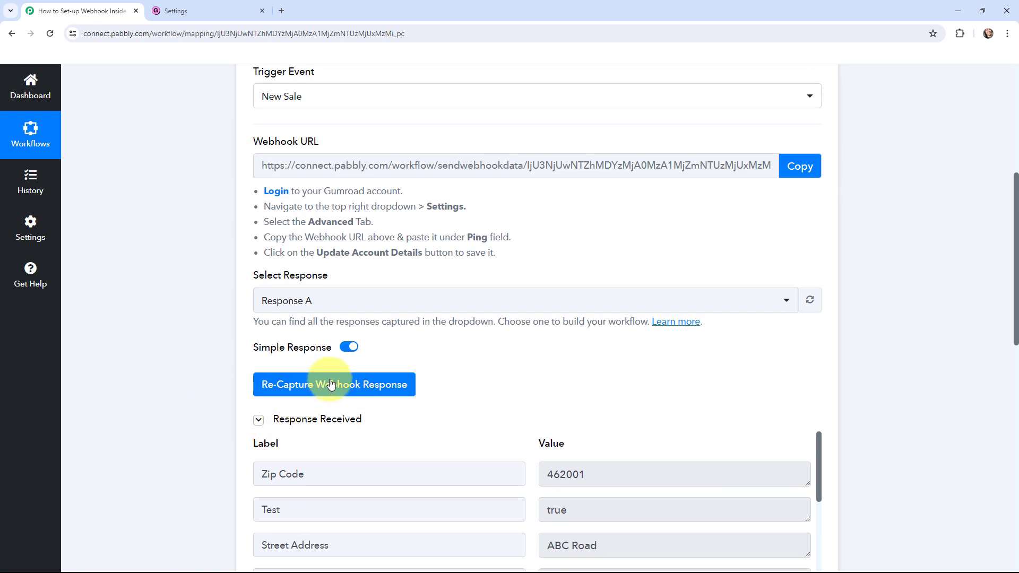
pyautogui.click(471, 394)
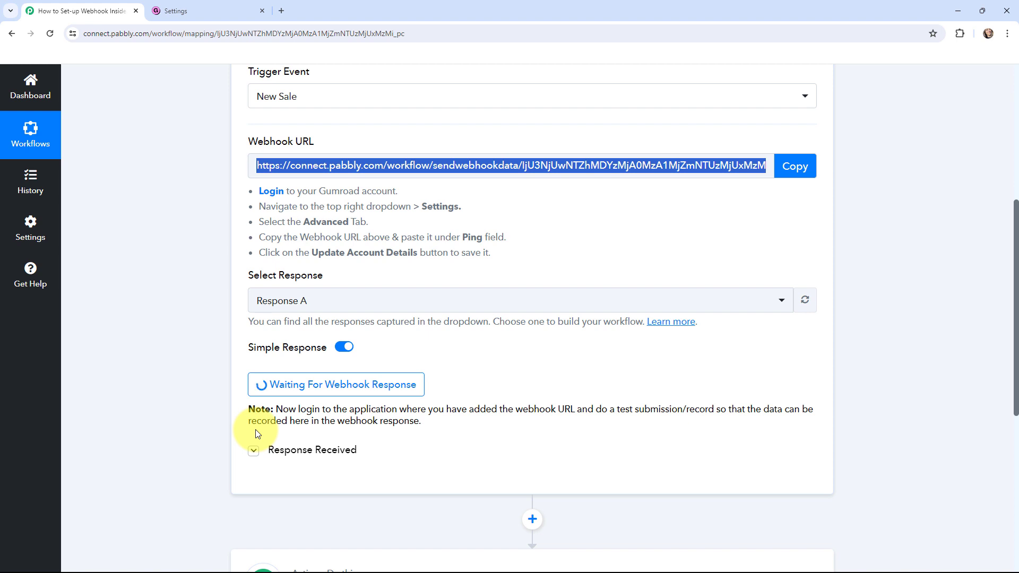
pyautogui.click(177, 11)
# From Gumroad's Products list, go to the Watch product page and click Buy this.
pyautogui.click(70, 213)
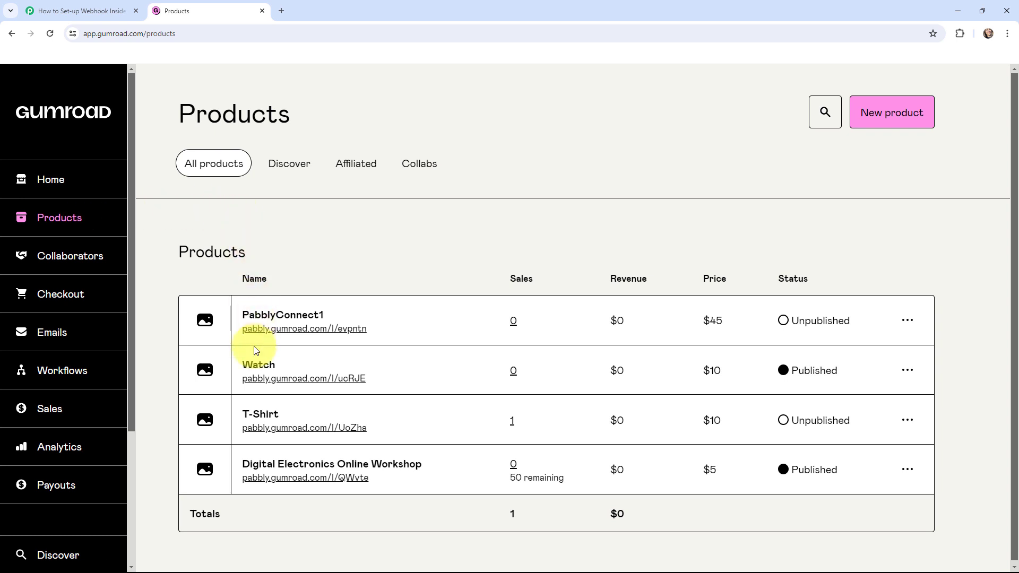
pyautogui.click(311, 380)
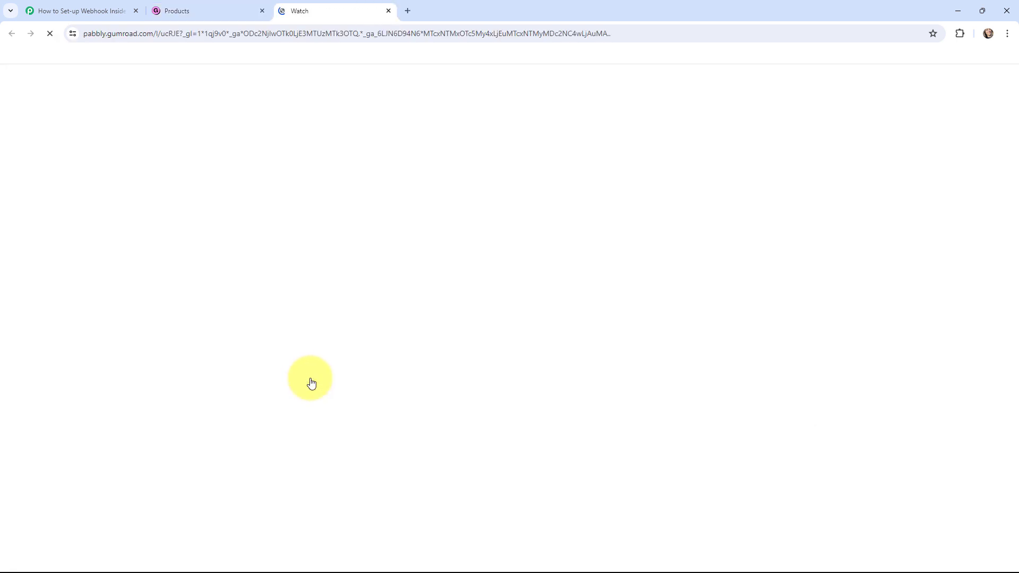
pyautogui.scroll(-10, 428, 325)
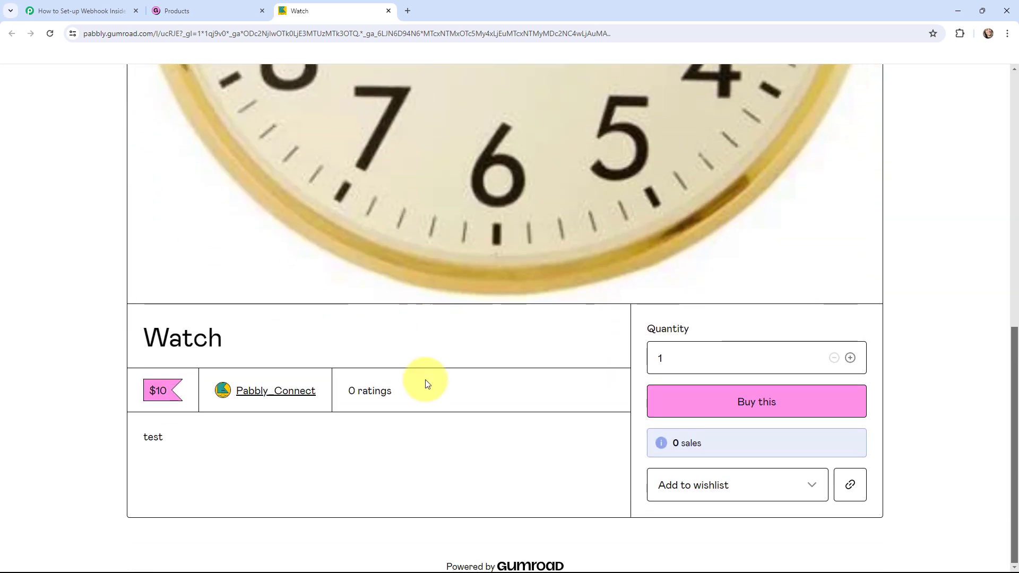
pyautogui.click(718, 402)
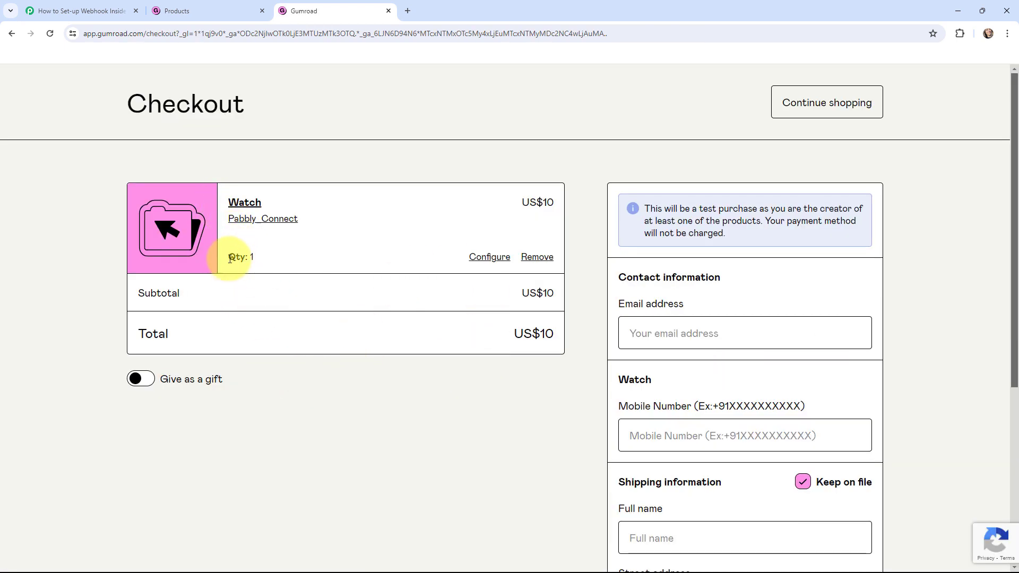
# Autofill the buyer's e-mail address, mobile number and full name at checkout.
pyautogui.click(676, 331)
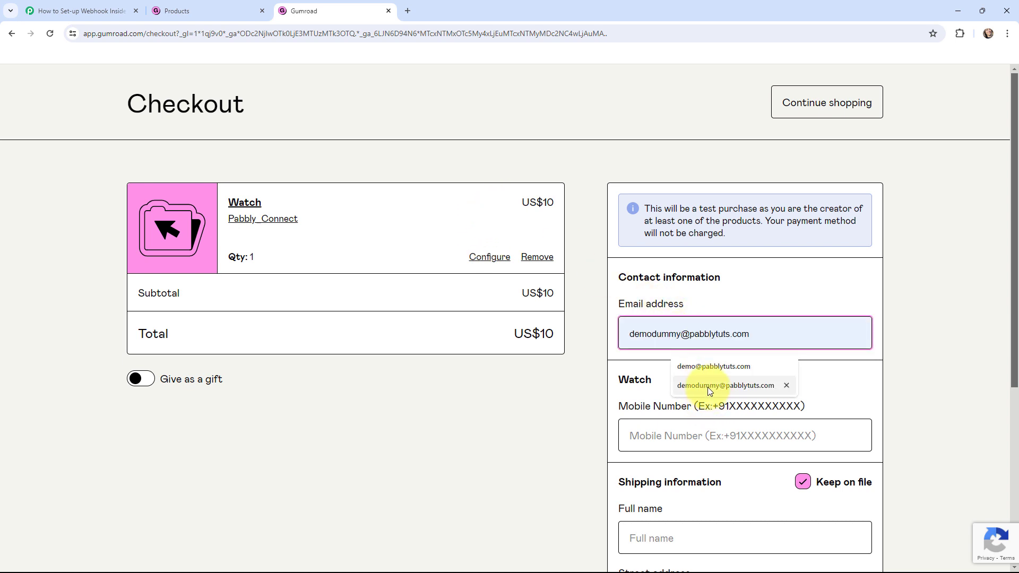
pyautogui.click(708, 385)
pyautogui.click(675, 437)
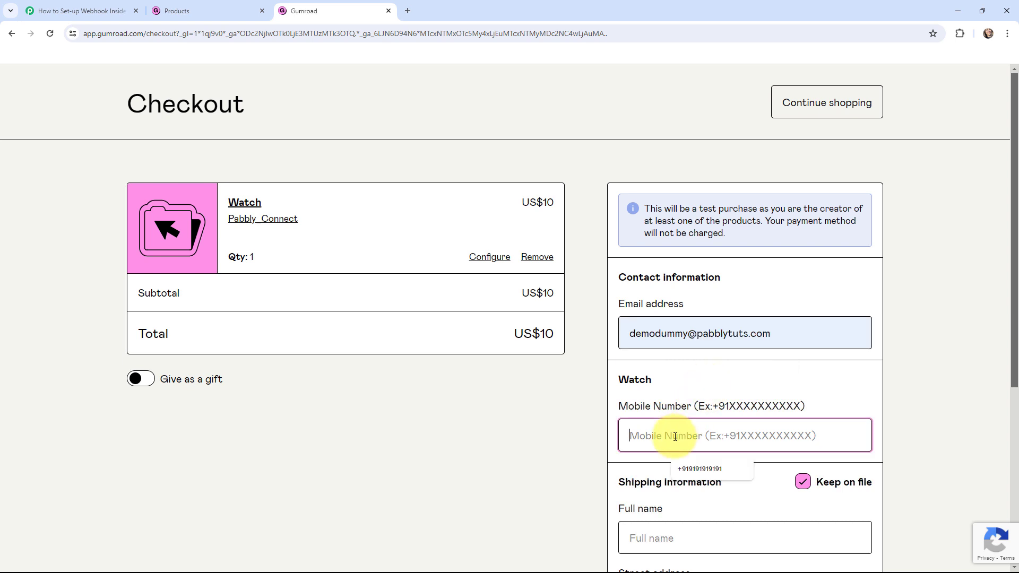
pyautogui.click(693, 467)
pyautogui.scroll(-3, 691, 375)
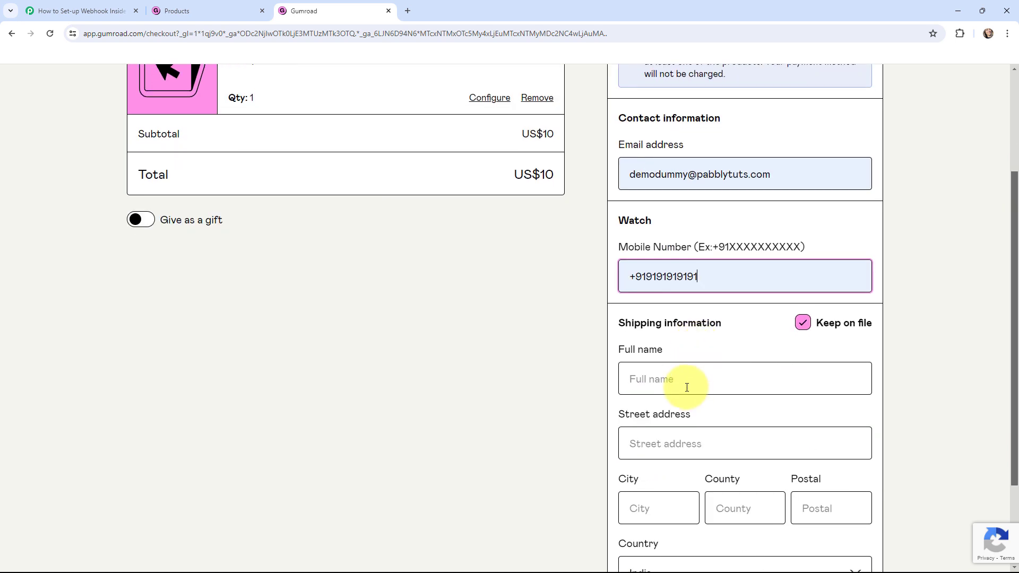
pyautogui.click(687, 387)
pyautogui.click(698, 416)
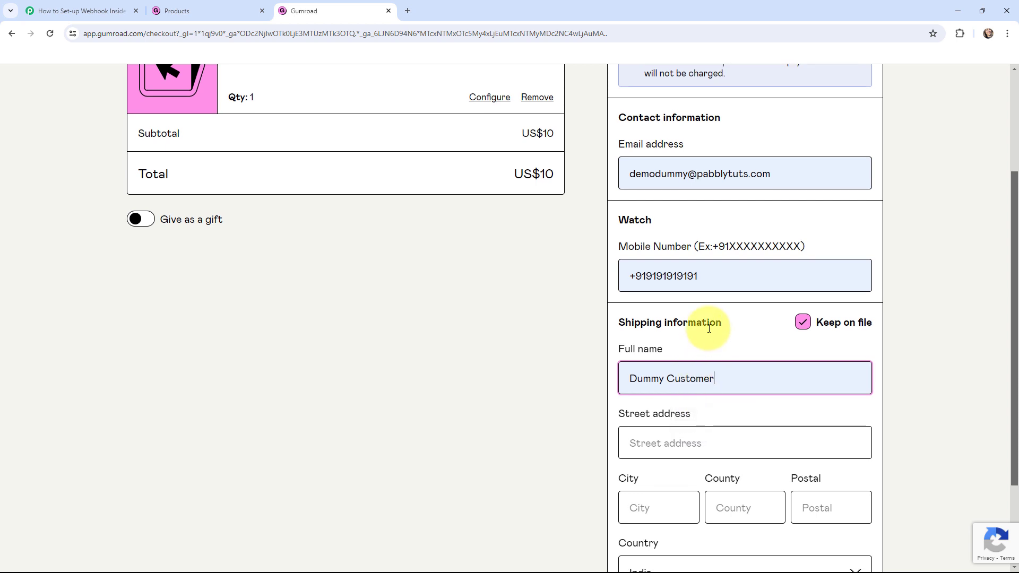
# Fill the shipping details: saved street address, city Bhopal, county India, postal code 462001.
pyautogui.scroll(-2, 709, 330)
pyautogui.click(683, 336)
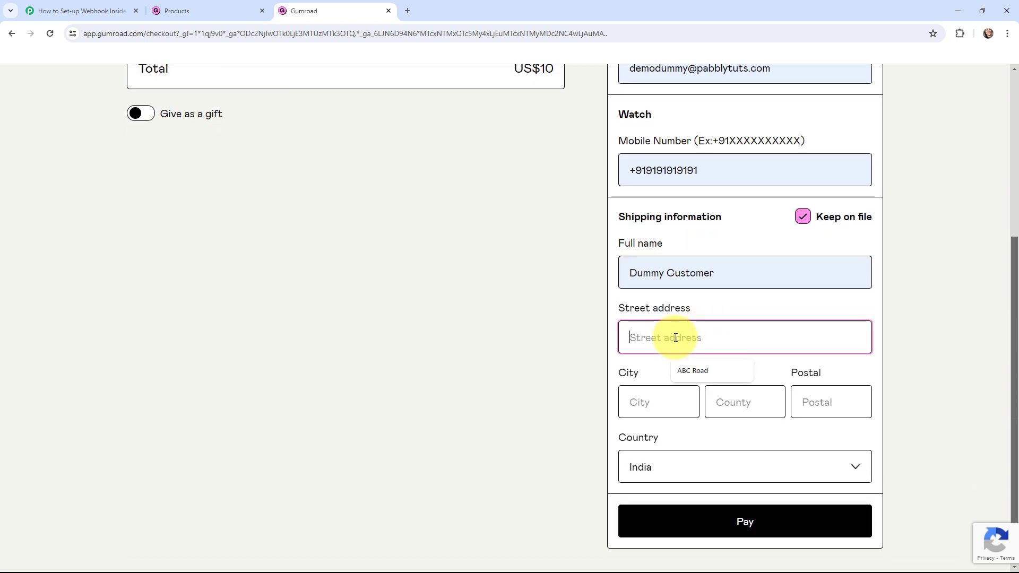
pyautogui.click(696, 370)
pyautogui.click(673, 400)
pyautogui.click(668, 449)
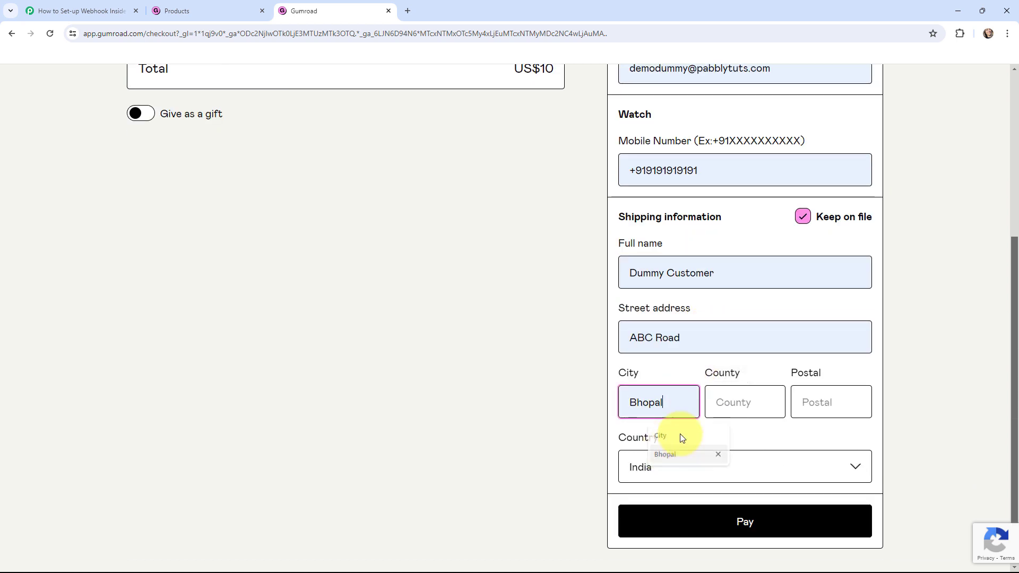
pyautogui.click(729, 402)
pyautogui.click(748, 435)
pyautogui.click(825, 401)
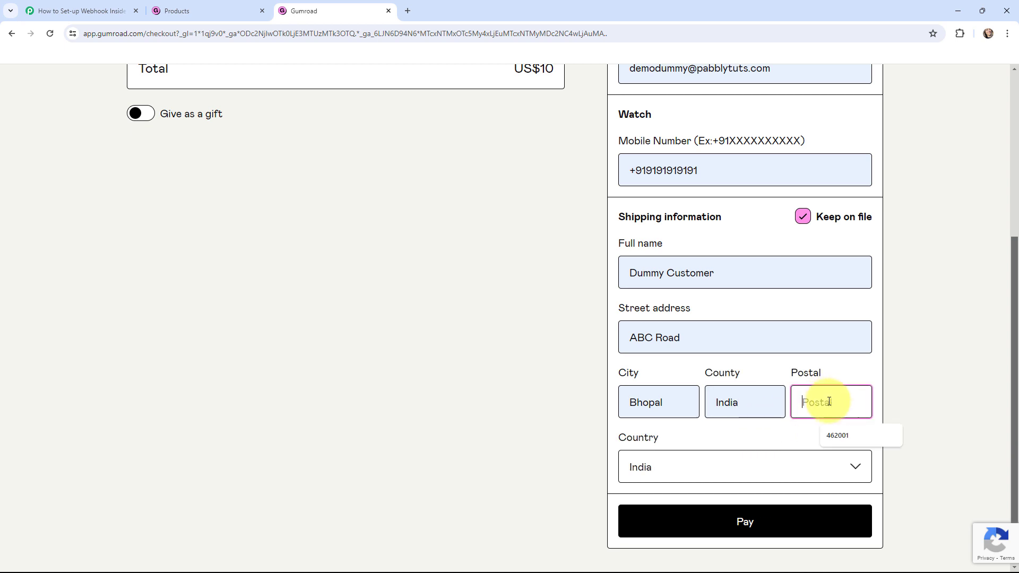
pyautogui.click(837, 433)
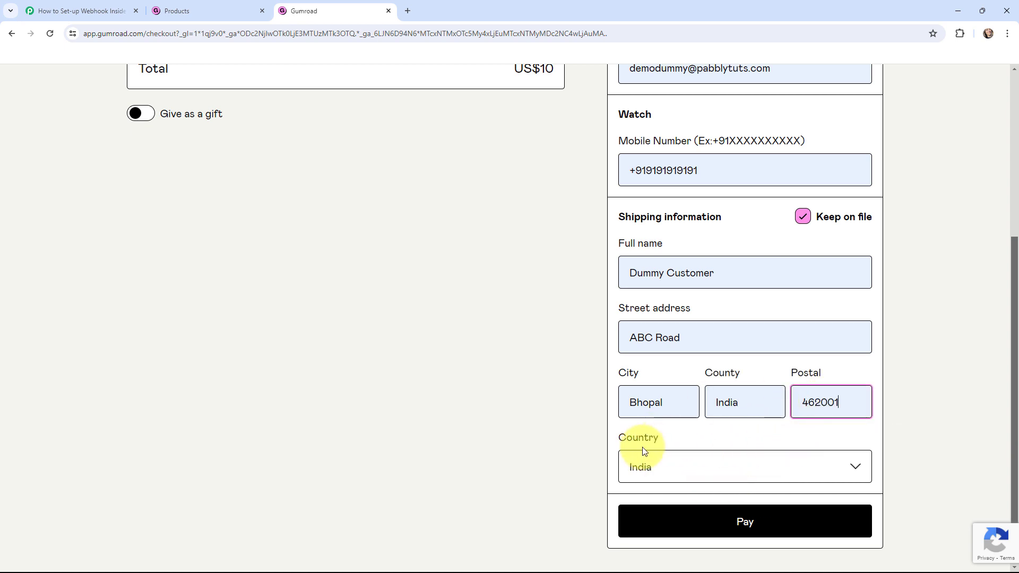
# Pay for the $10 Watch to complete the test purchase.
pyautogui.click(473, 373)
pyautogui.scroll(1, 550, 361)
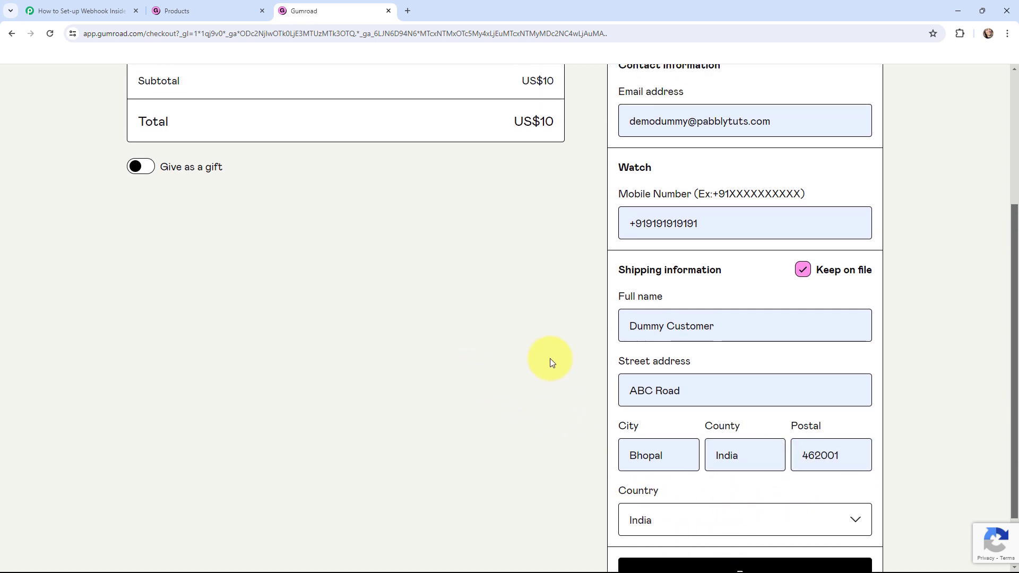
pyautogui.scroll(-2, 550, 358)
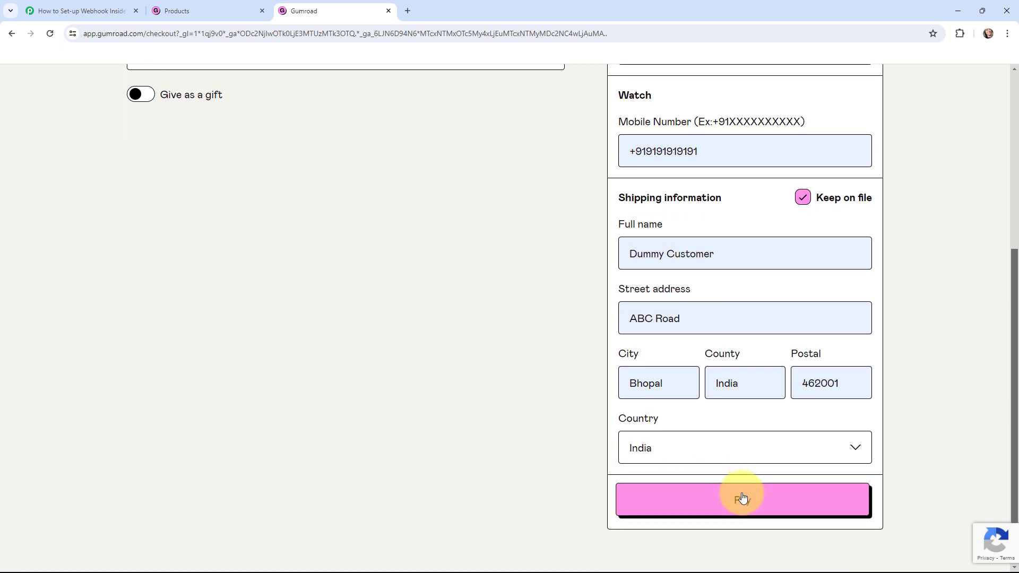
pyautogui.click(742, 498)
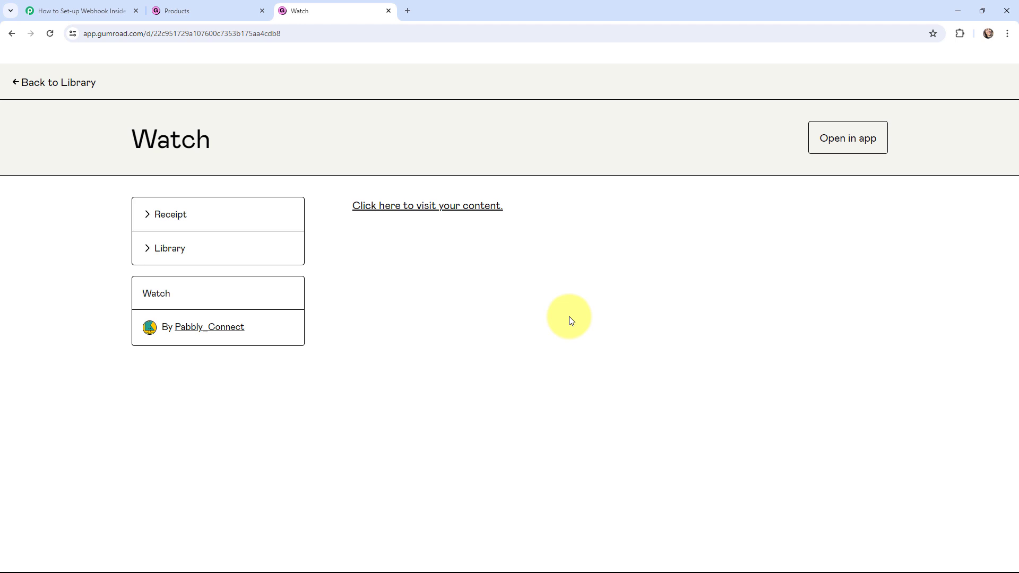
# Scroll through the Watch sale data in Pabbly's Response Received section.
pyautogui.click(94, 12)
pyautogui.scroll(-5, 168, 204)
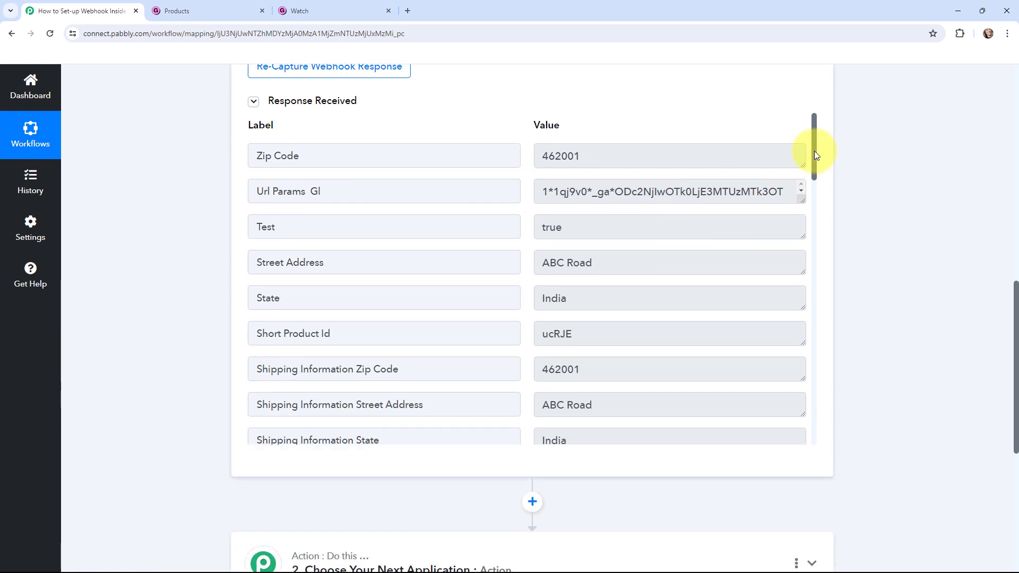
pyautogui.moveTo(816, 154); pyautogui.dragTo(816, 195)
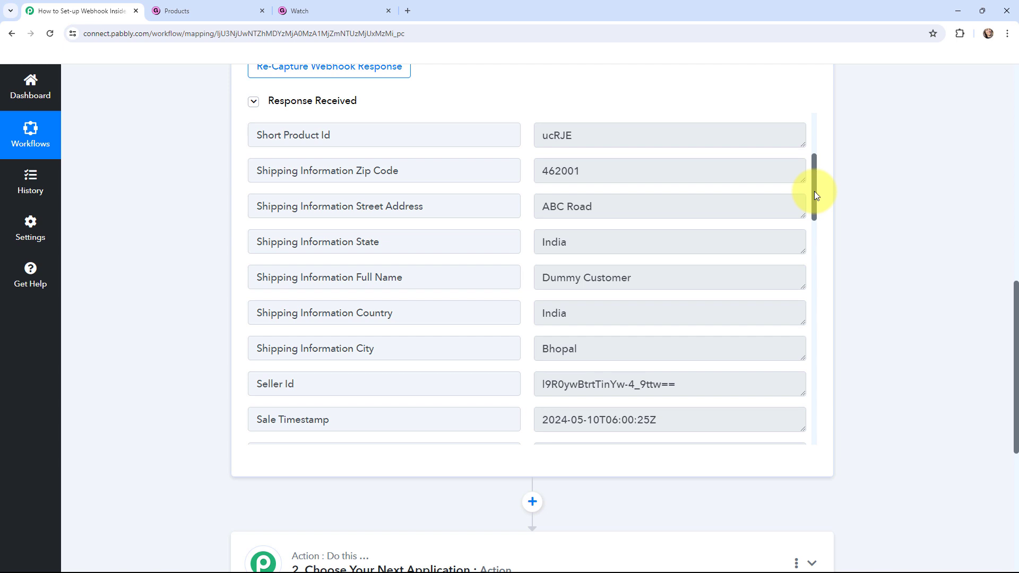
pyautogui.moveTo(814, 194); pyautogui.dragTo(810, 286)
# Copy the Product Permalink URL from the captured response.
pyautogui.click(540, 202)
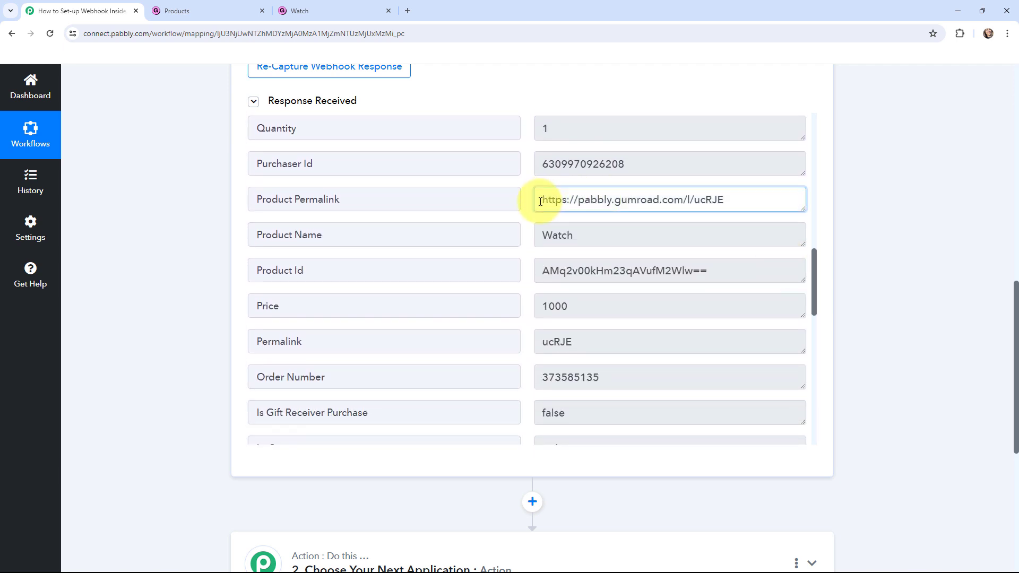
pyautogui.moveTo(541, 202); pyautogui.dragTo(738, 200)
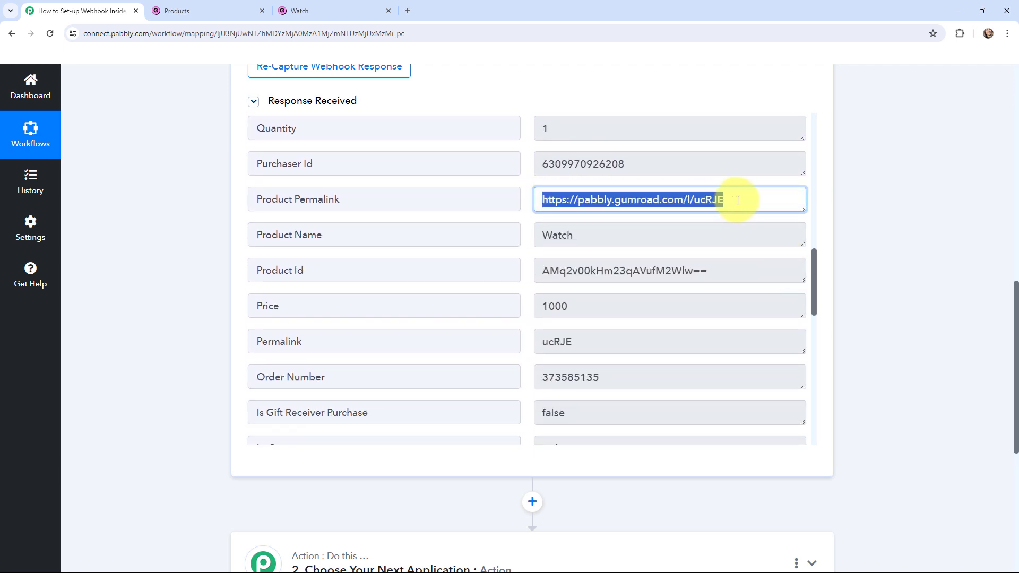
pyautogui.hotkey('ctrl', 'c')
# Load the copied permalink in a new tab to confirm it shows the Watch page, then return to Pabbly.
pyautogui.click(408, 11)
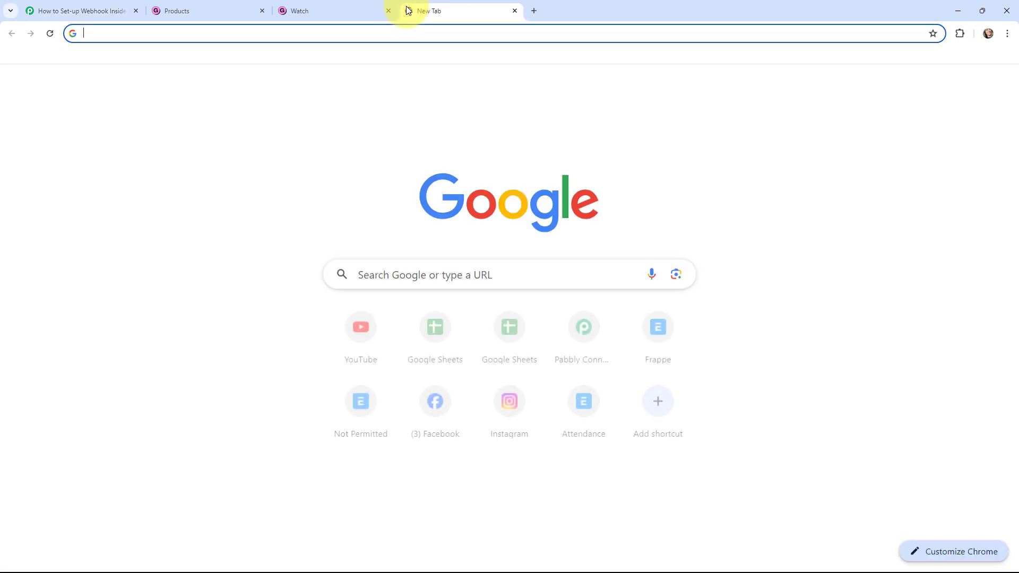
pyautogui.hotkey('ctrl', 'v')
pyautogui.press('Return')
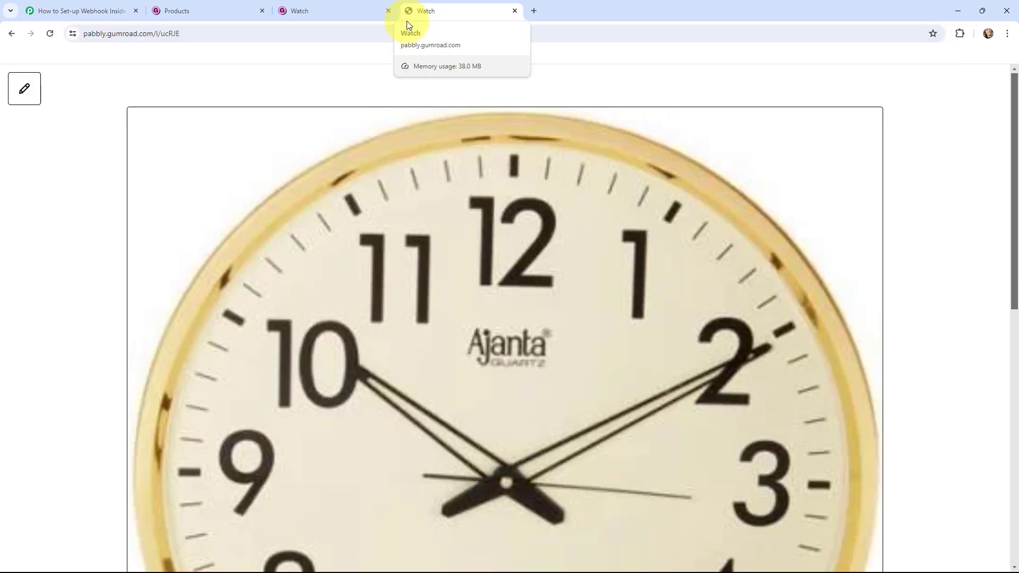
pyautogui.scroll(-10, 402, 200)
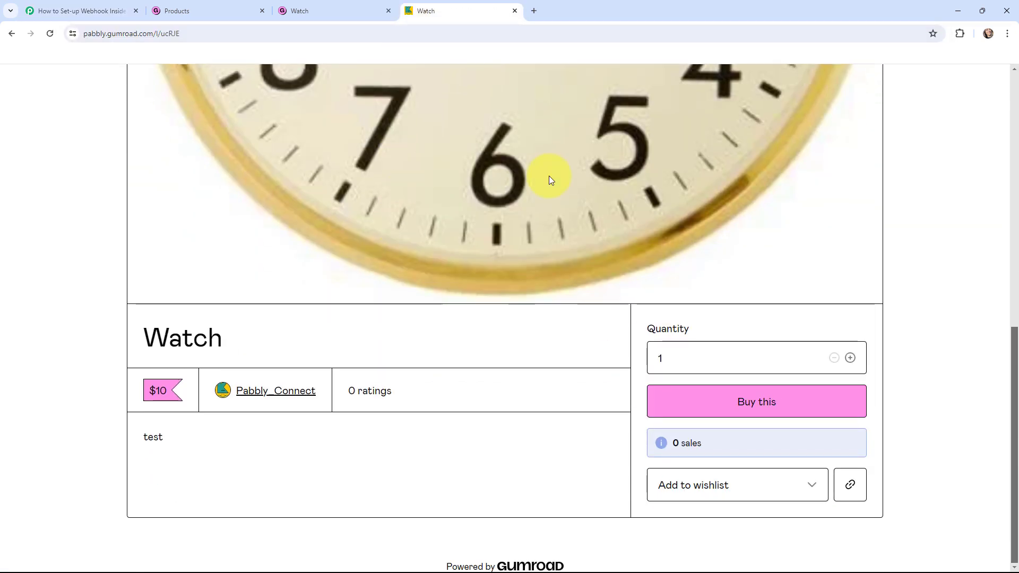
pyautogui.click(77, 9)
pyautogui.moveTo(814, 288); pyautogui.dragTo(814, 349)
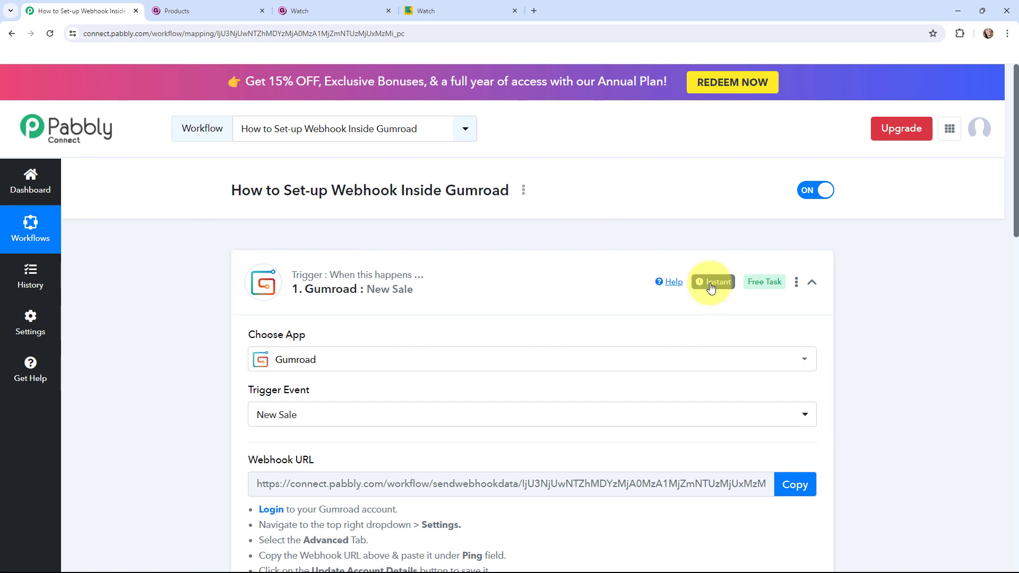
pyautogui.moveTo(711, 287)
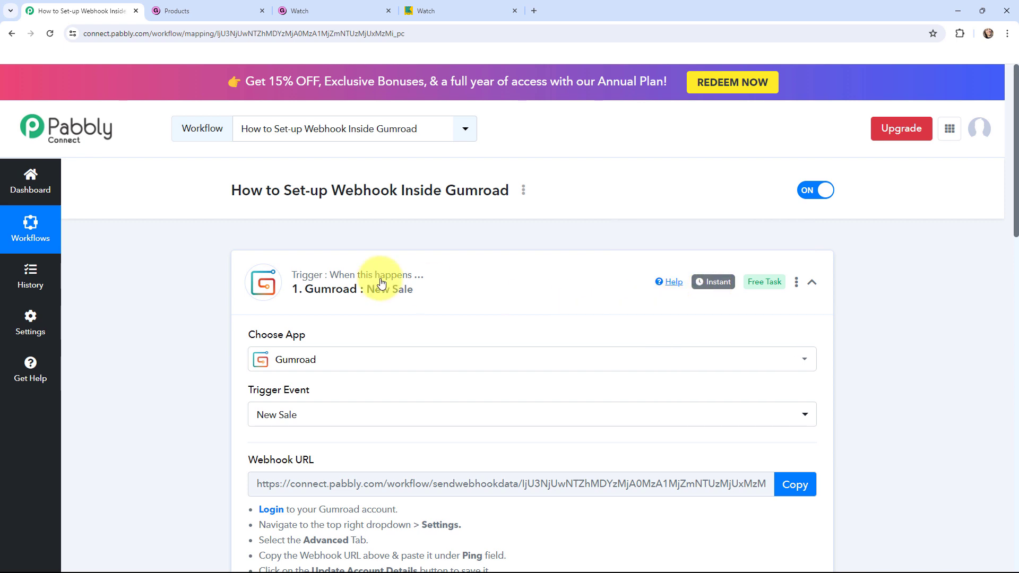
pyautogui.scroll(-9, 209, 274)
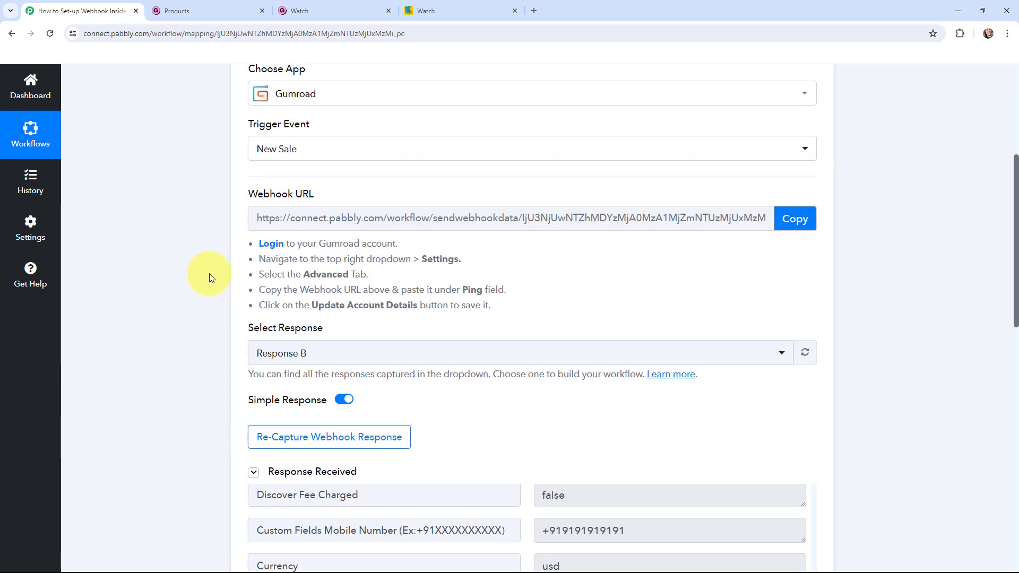
pyautogui.scroll(3, 231, 361)
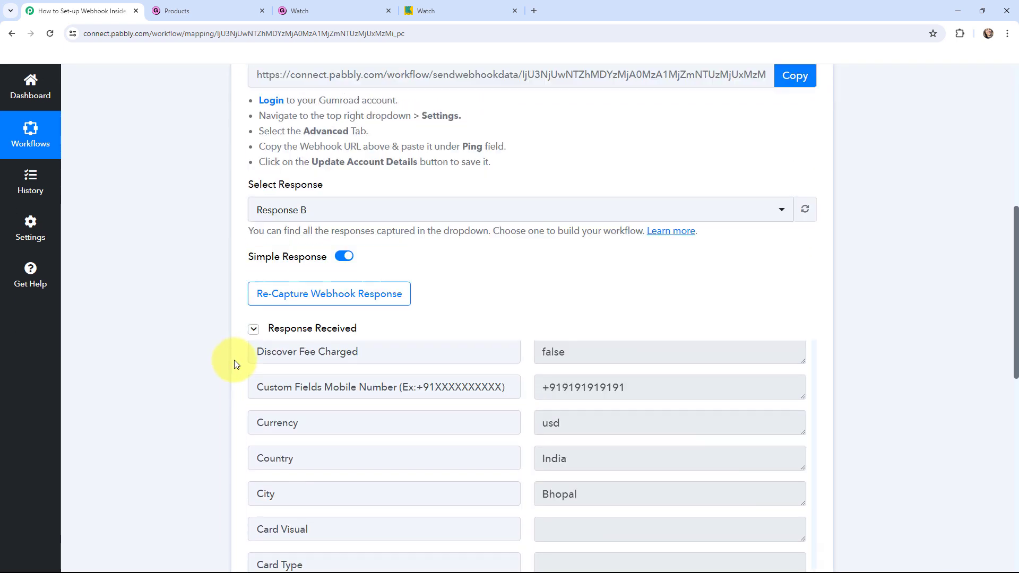
pyautogui.scroll(6, 178, 317)
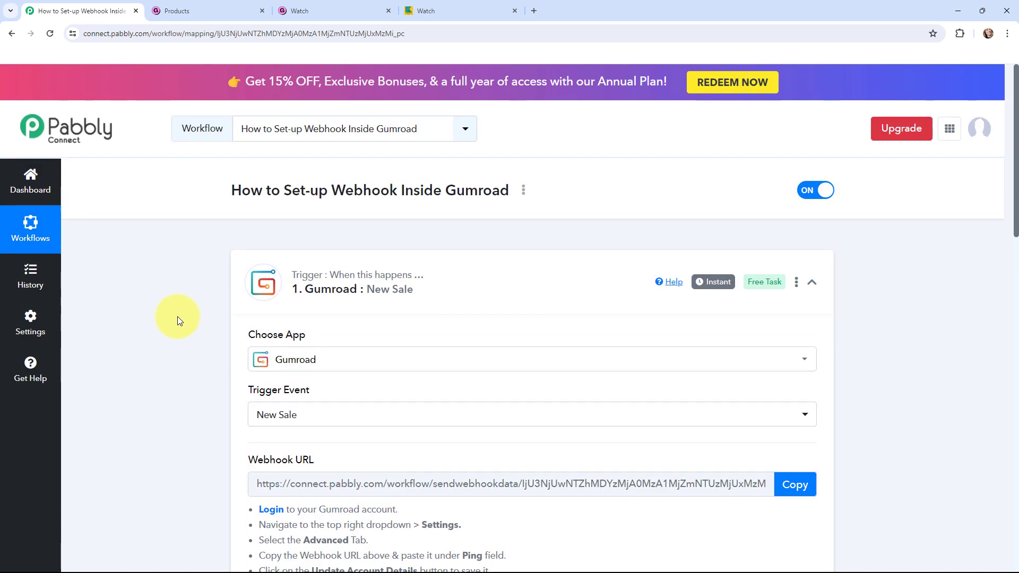